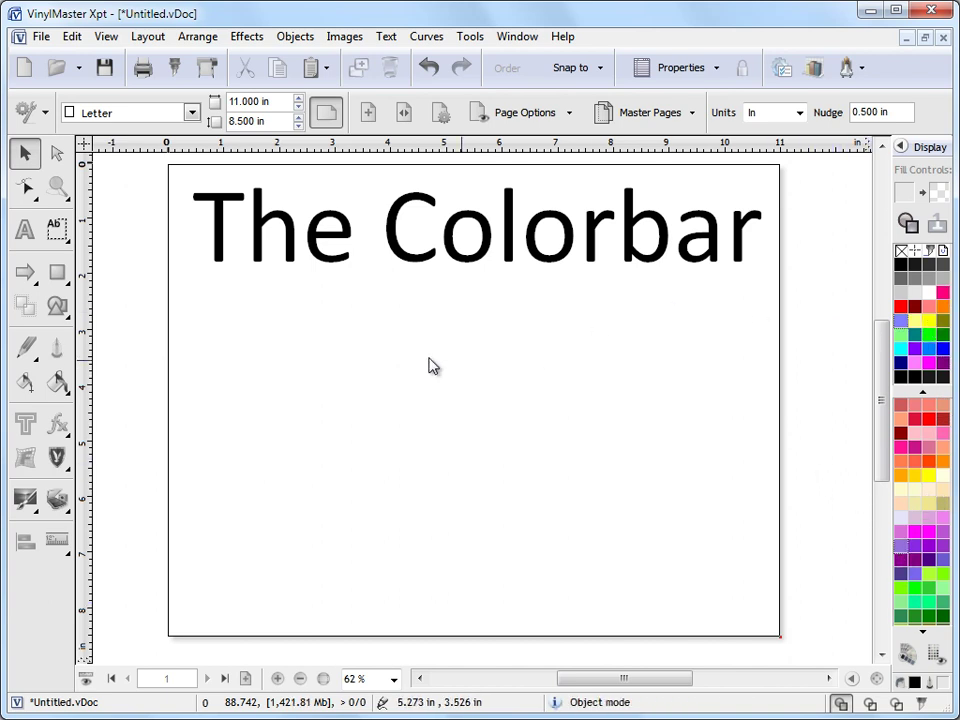
- Draw a 5.255 × 2.897 in black arrow power shape below the title, then shift it slightly left
left_click(33, 279)
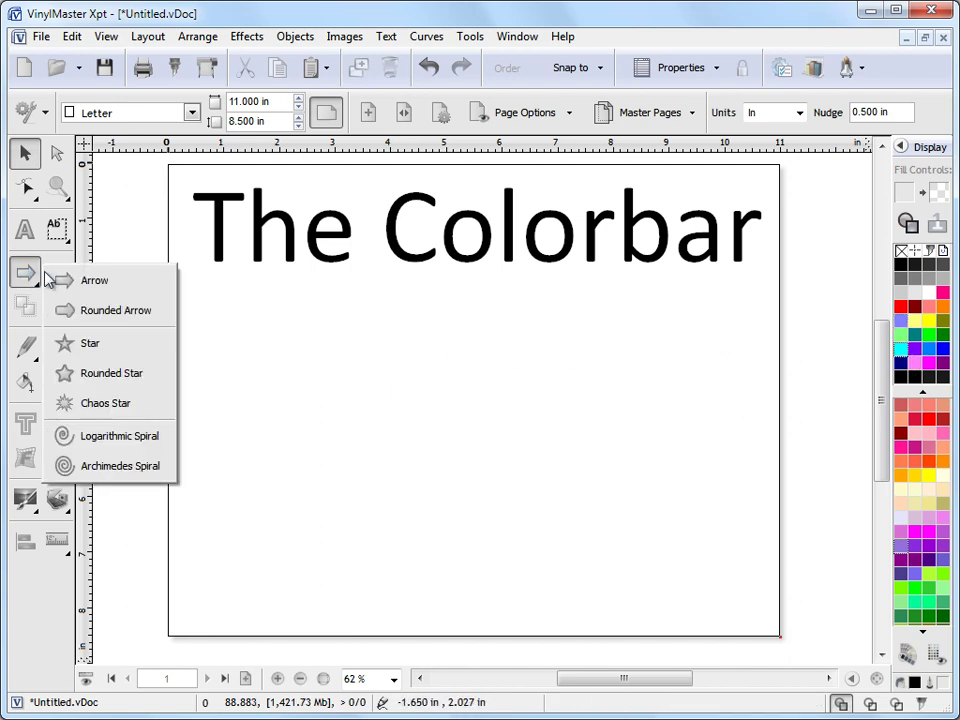
left_click(92, 281)
left_click_drag(247, 335, 529, 484)
key("Return")
left_click_drag(390, 407, 375, 420)
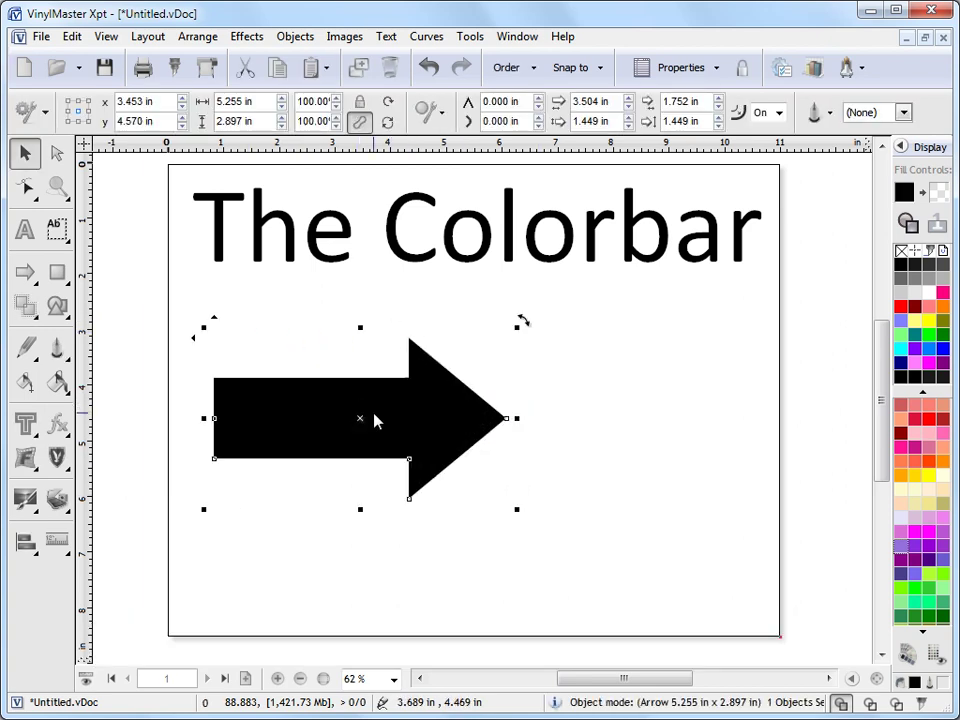
- Try green and red fills on the arrow, settling on sky blue
left_click(930, 347)
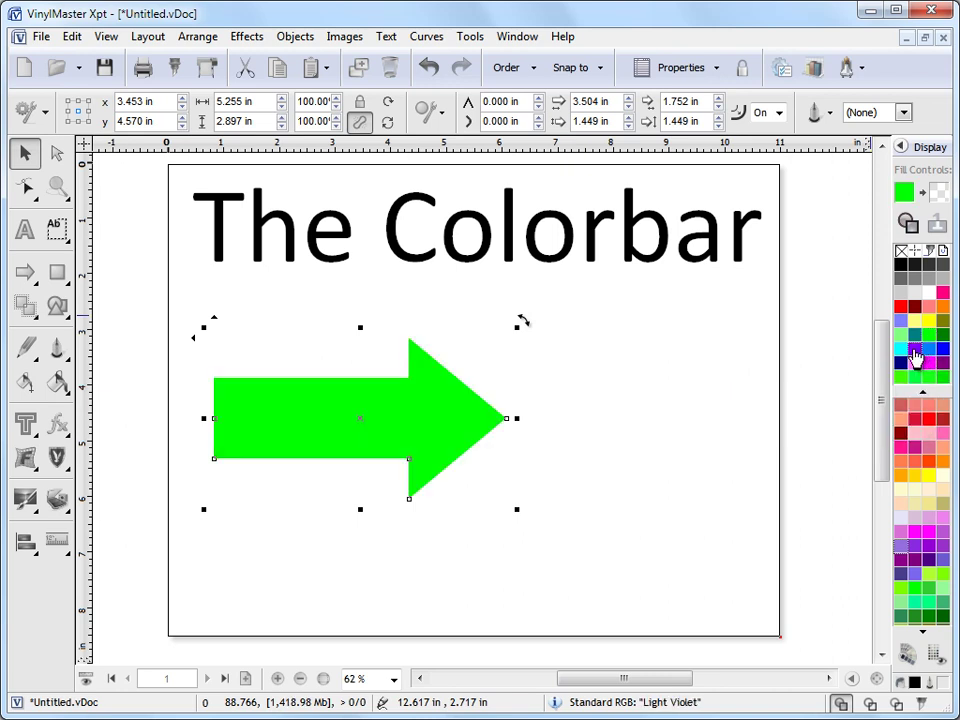
left_click(929, 356)
left_click(900, 312)
left_click(933, 359)
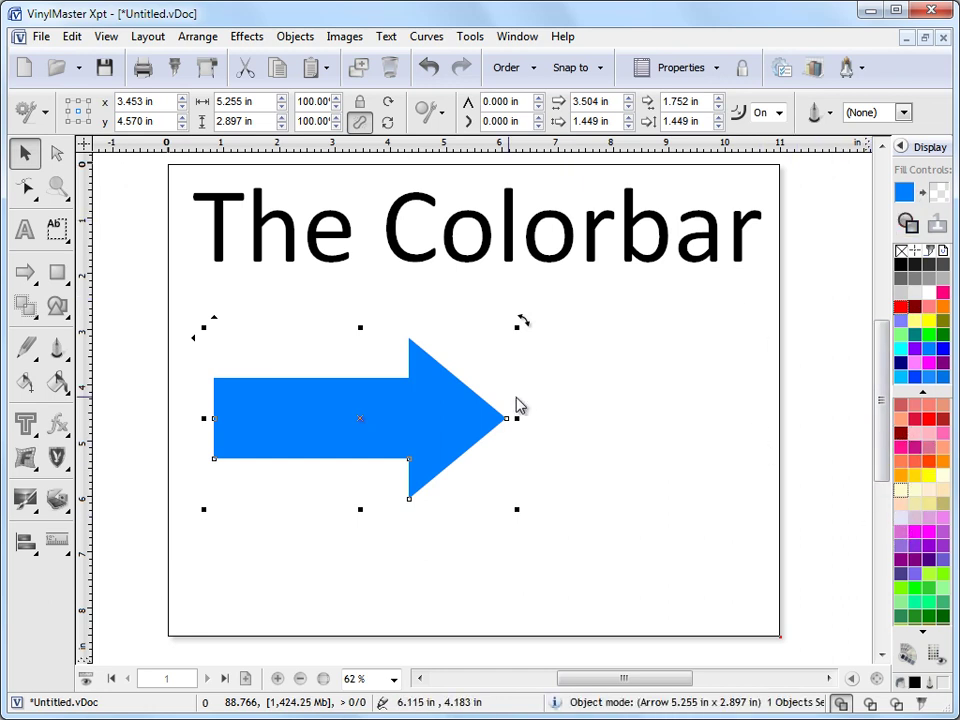
- Nudge the arrow up, store its sky blue as Reserve Fill and apply it to The Colorbar title
left_click_drag(456, 393, 454, 384)
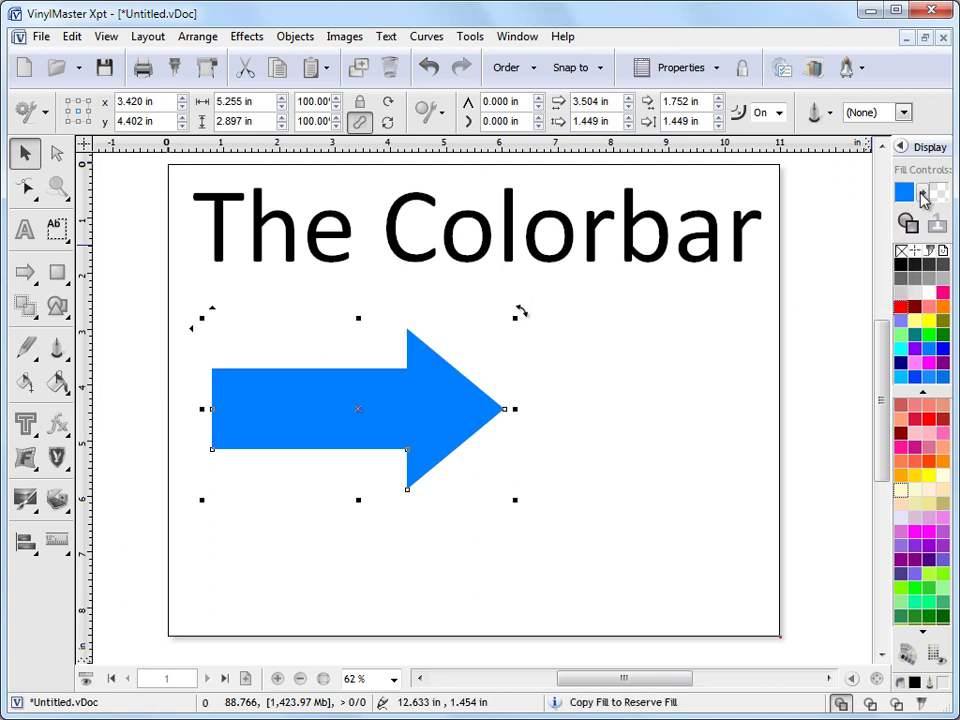
left_click(922, 195)
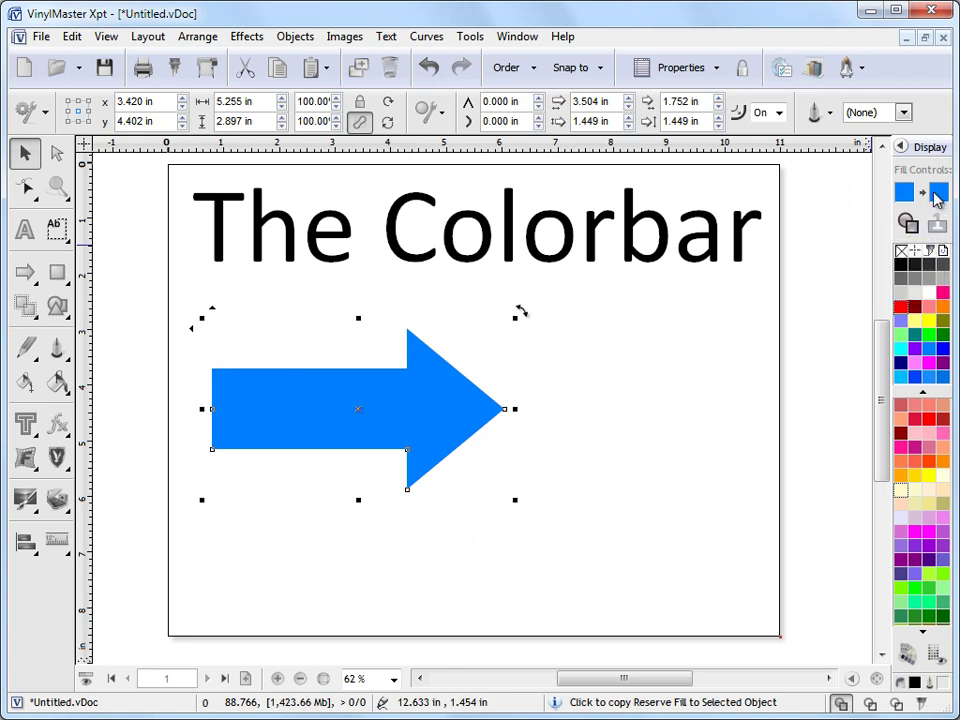
left_click(531, 251)
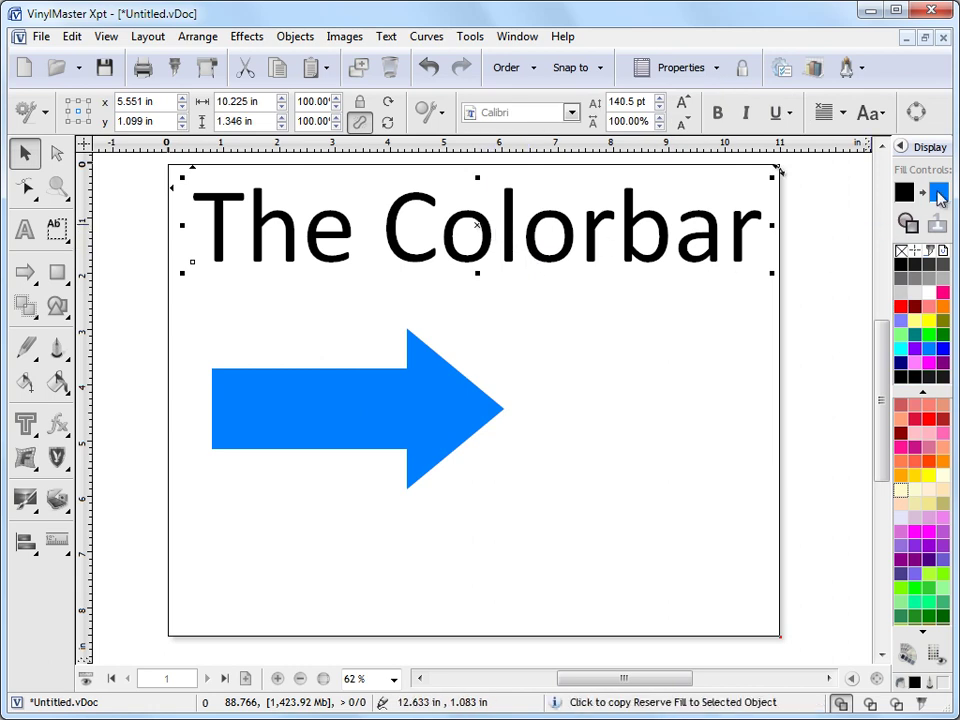
left_click(940, 196)
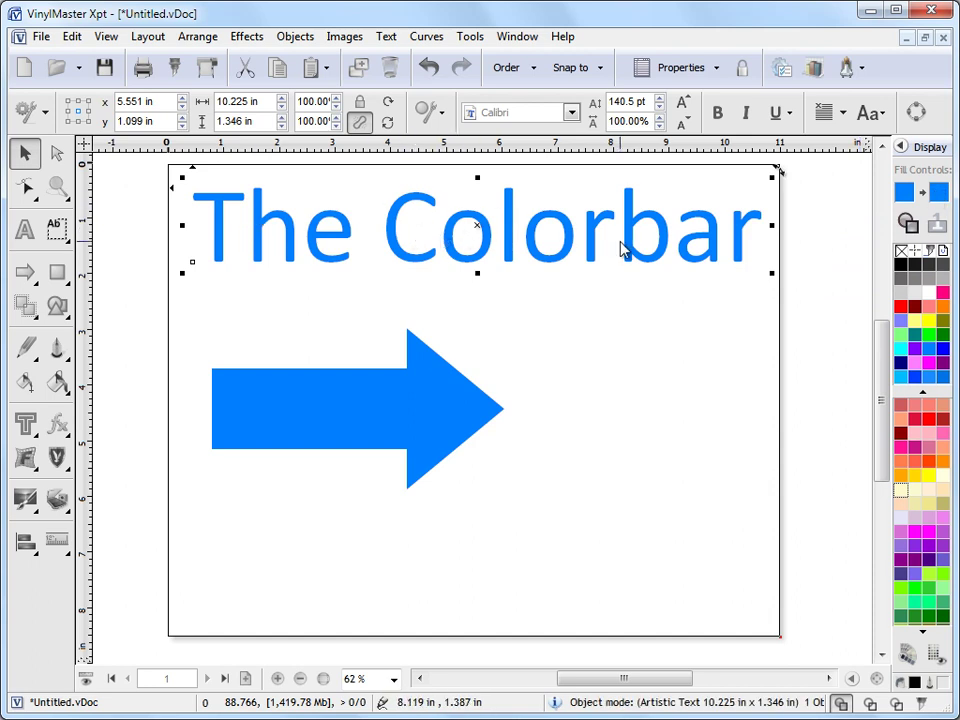
left_click(415, 407)
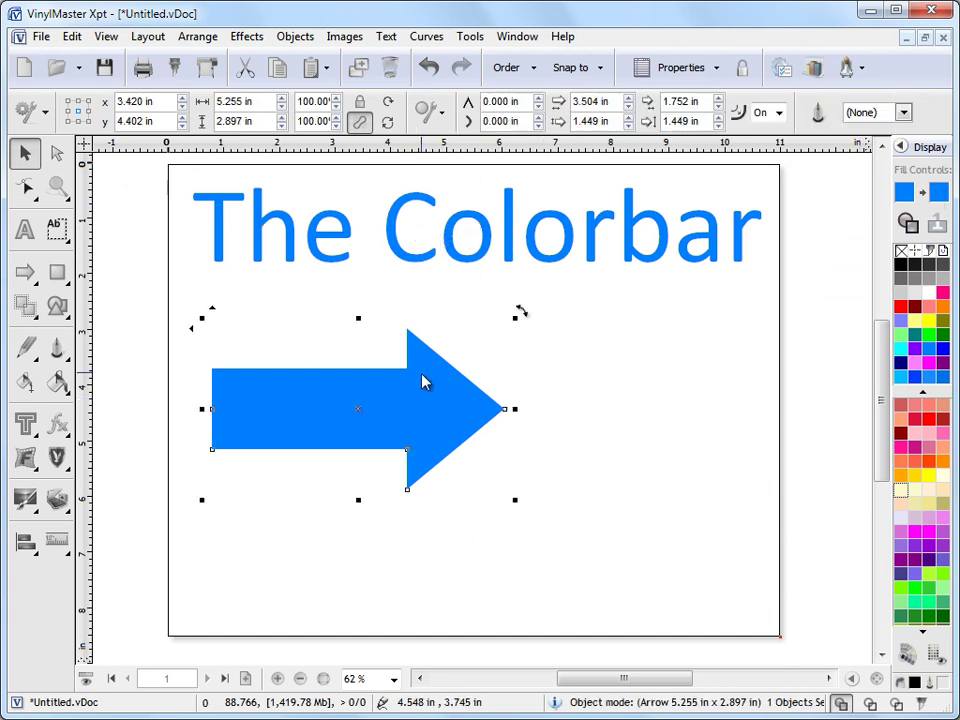
left_click(510, 245)
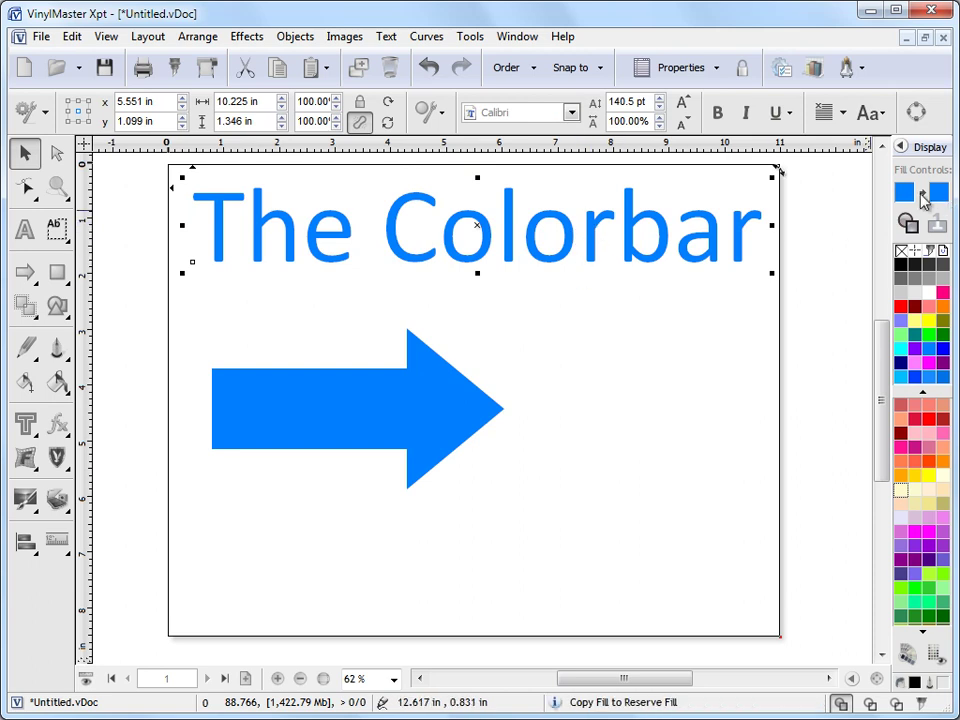
left_click(441, 388)
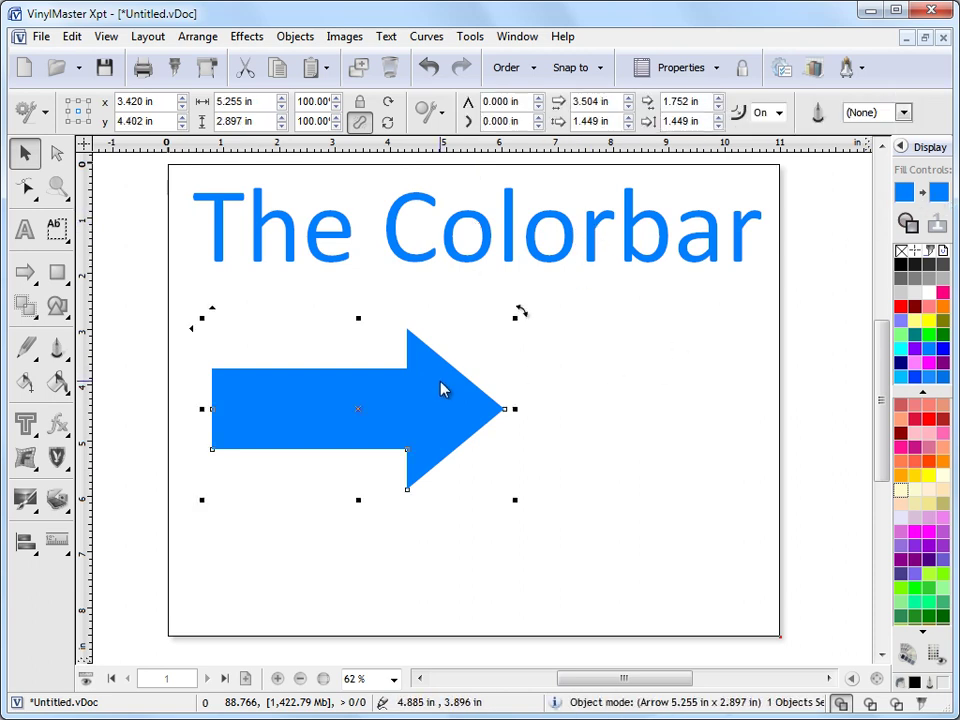
- Fill the arrow red, apply the same red to the title via Reserve Fill, and nudge the arrow up-left
left_click(901, 306)
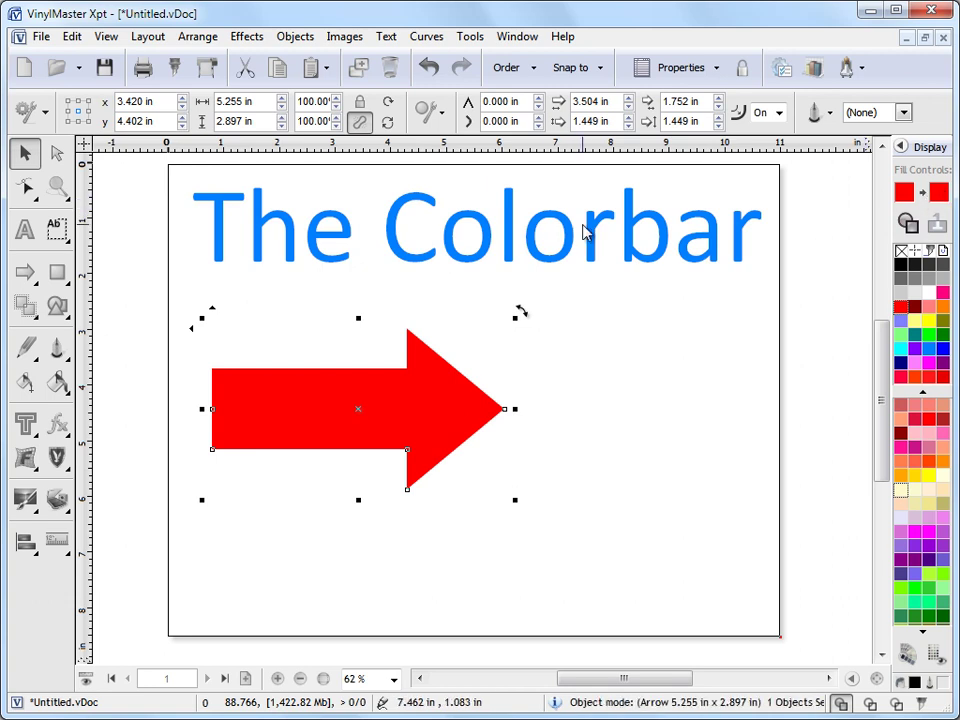
left_click(513, 224)
left_click(939, 192)
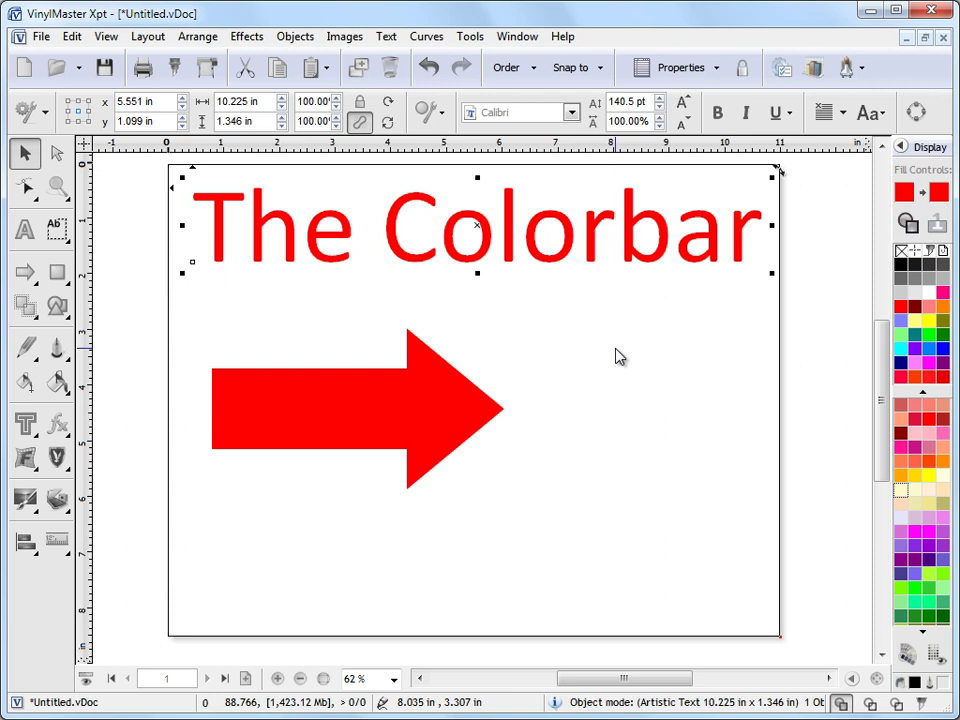
left_click(57, 384)
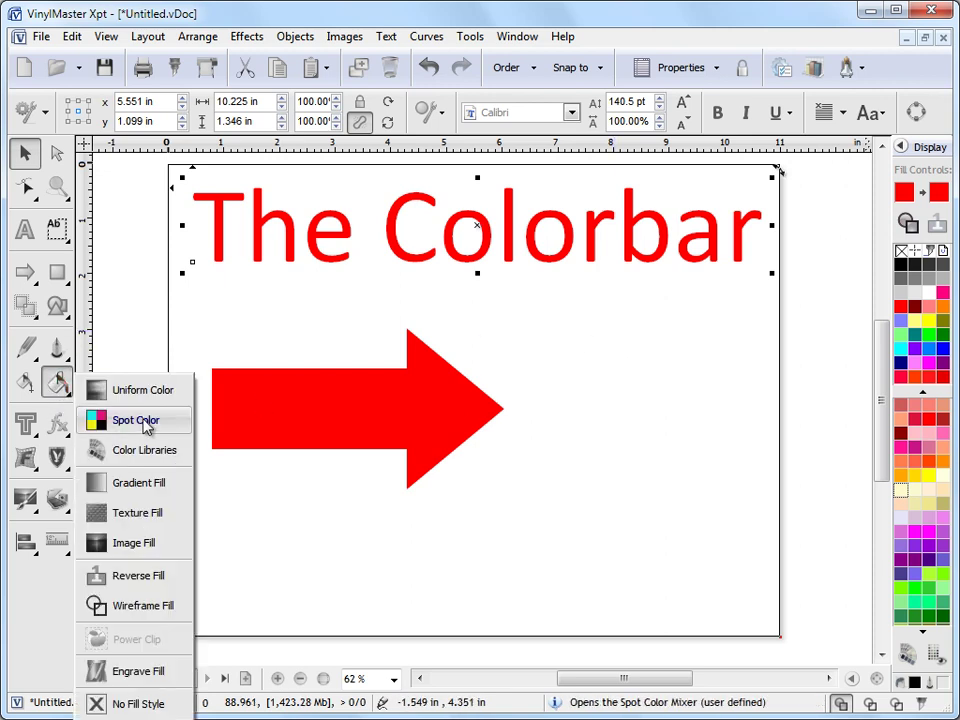
left_click(480, 371)
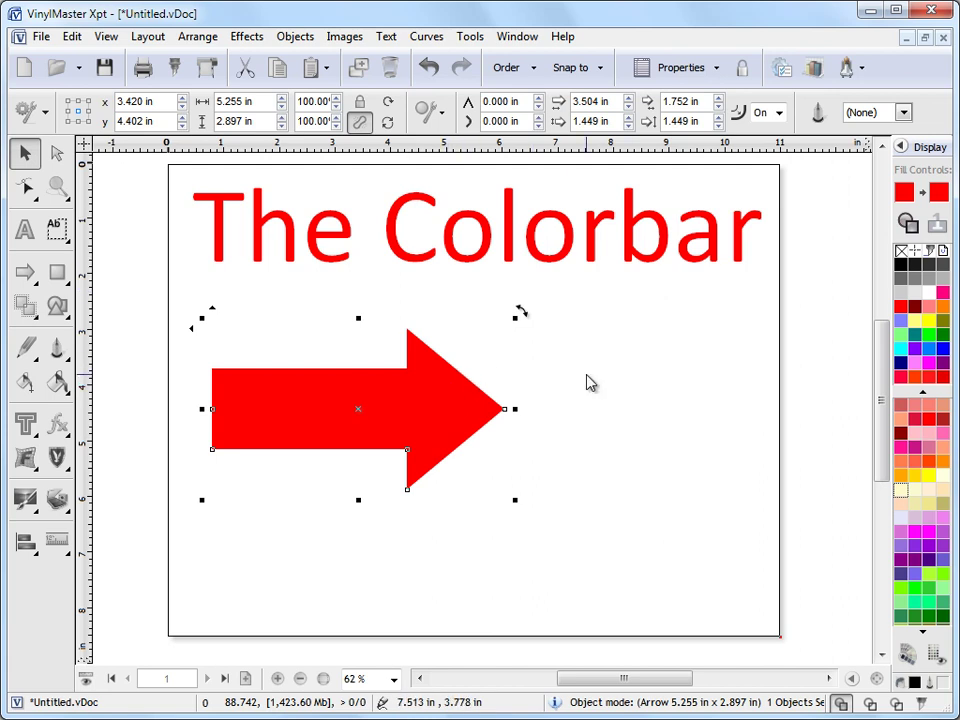
left_click_drag(468, 399, 463, 386)
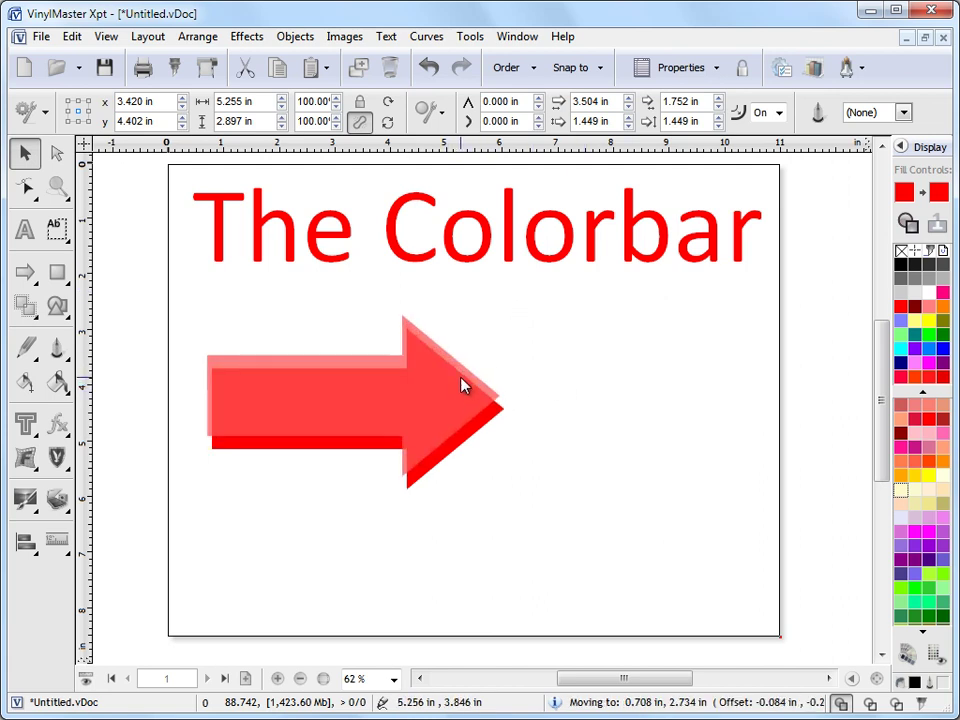
- Reposition the red arrow to about X 3.268 in, Y 4.284 in after checking it in wireframe
left_click(907, 225)
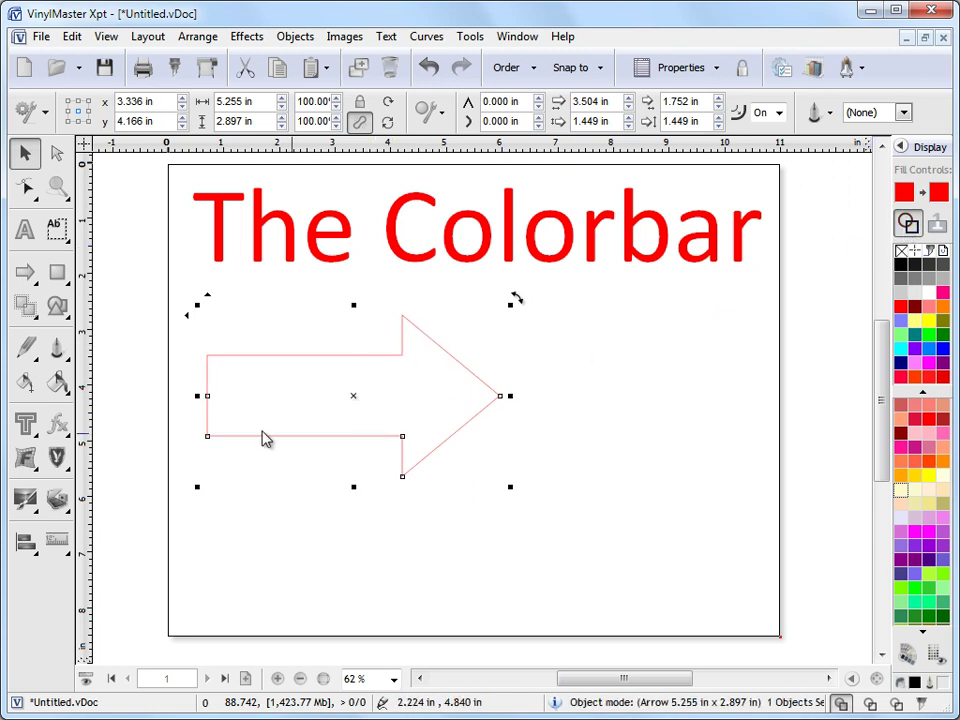
left_click(907, 226)
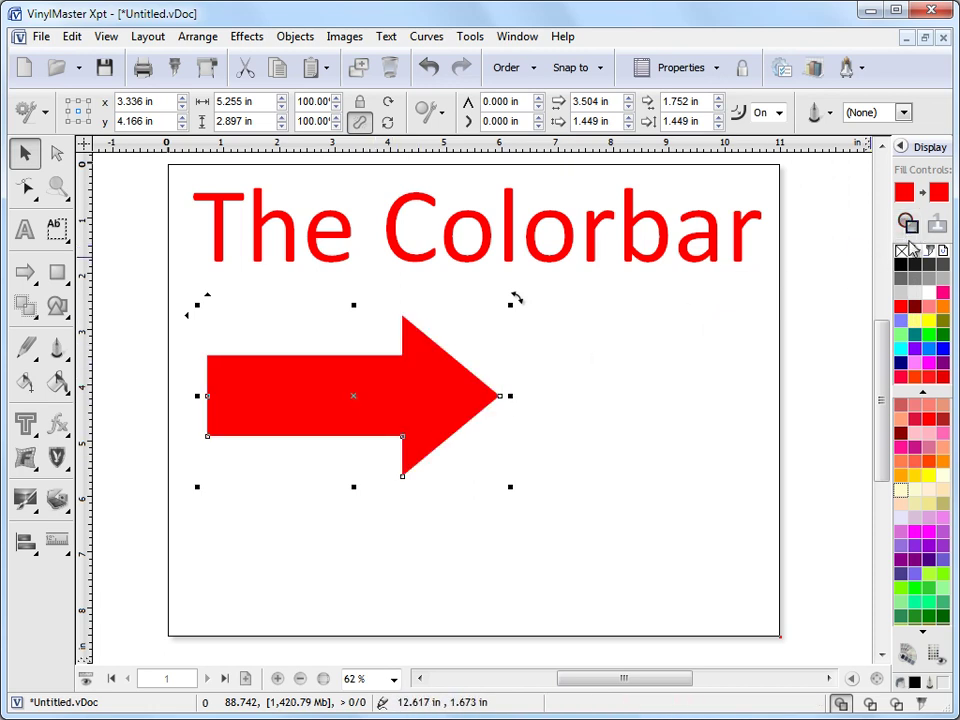
left_click_drag(352, 404, 349, 414)
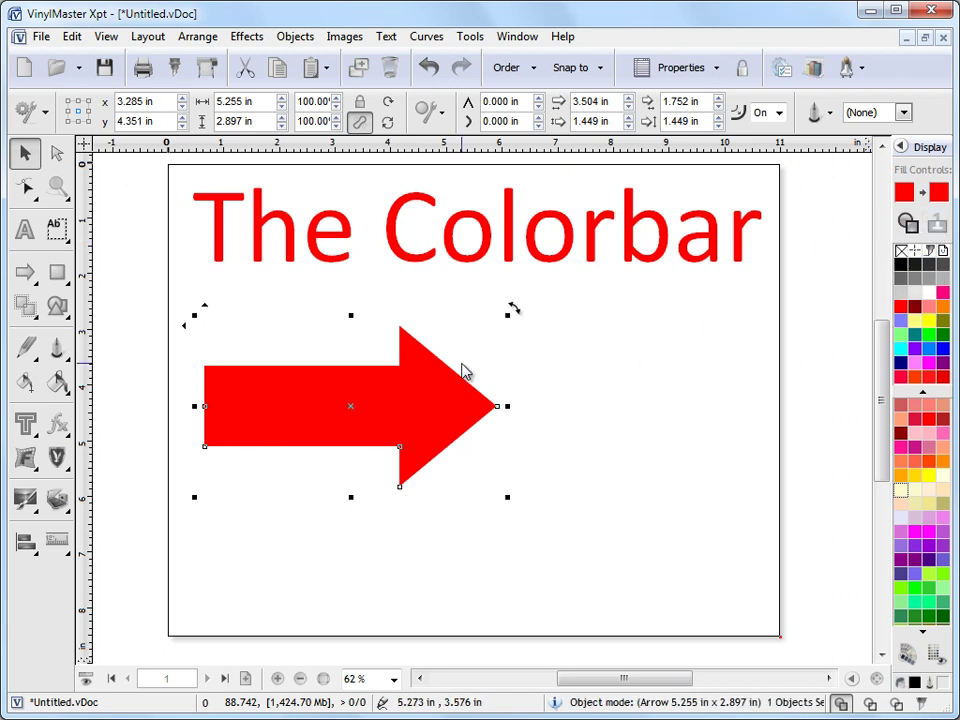
left_click_drag(421, 379, 420, 375)
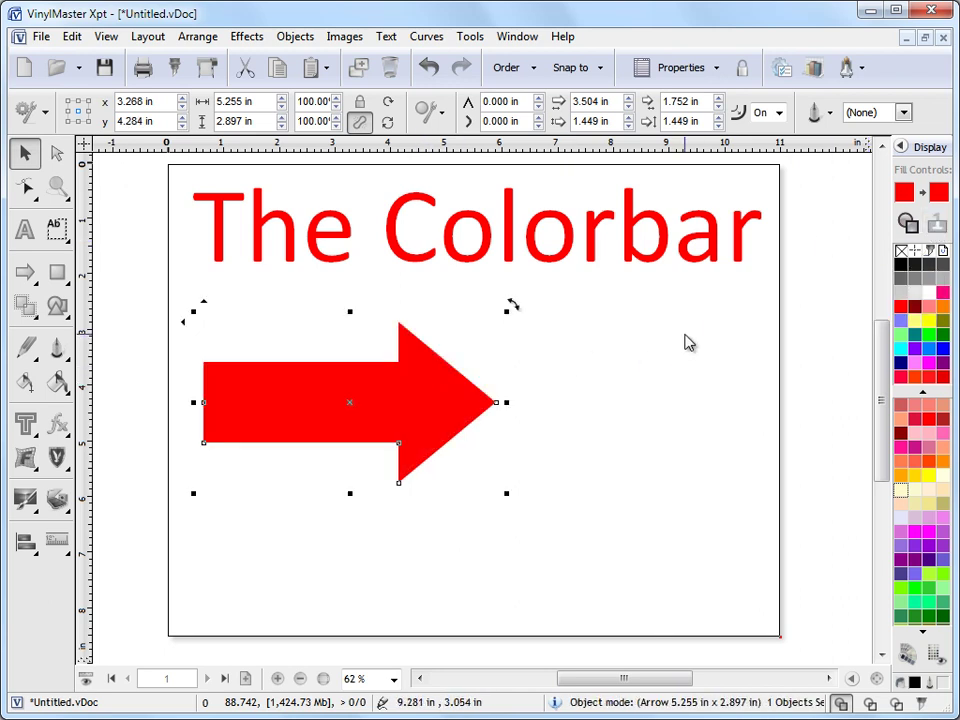
- Set the arrow to No Fill and place the invisible arrow at X 3.504 in, Y 4.402 in
left_click(905, 258)
left_click_drag(348, 403, 383, 405)
key("F9")
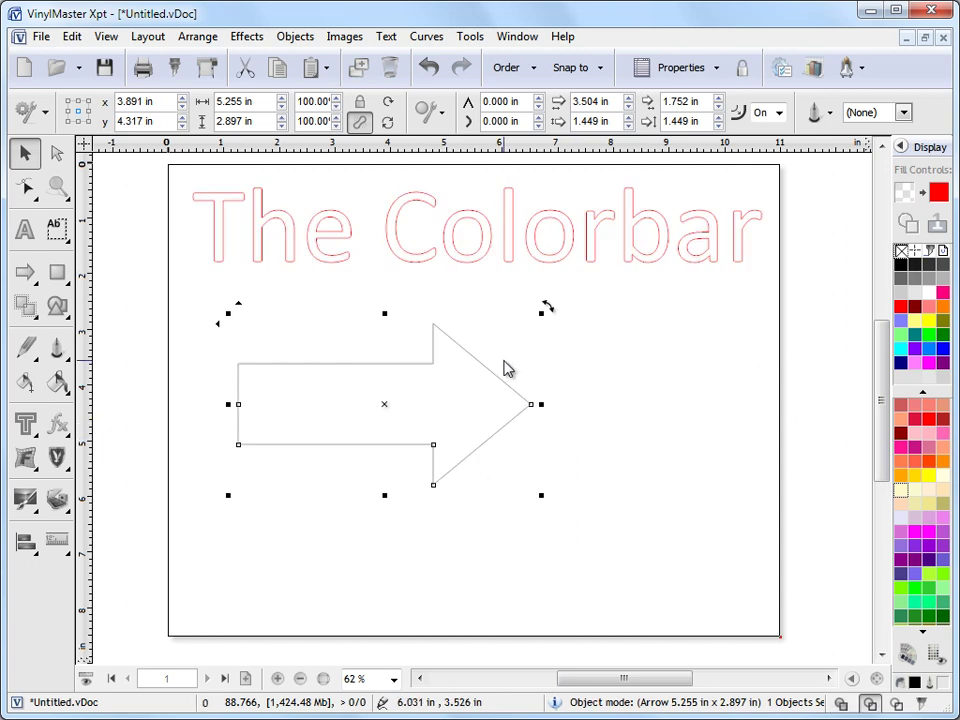
key("F9")
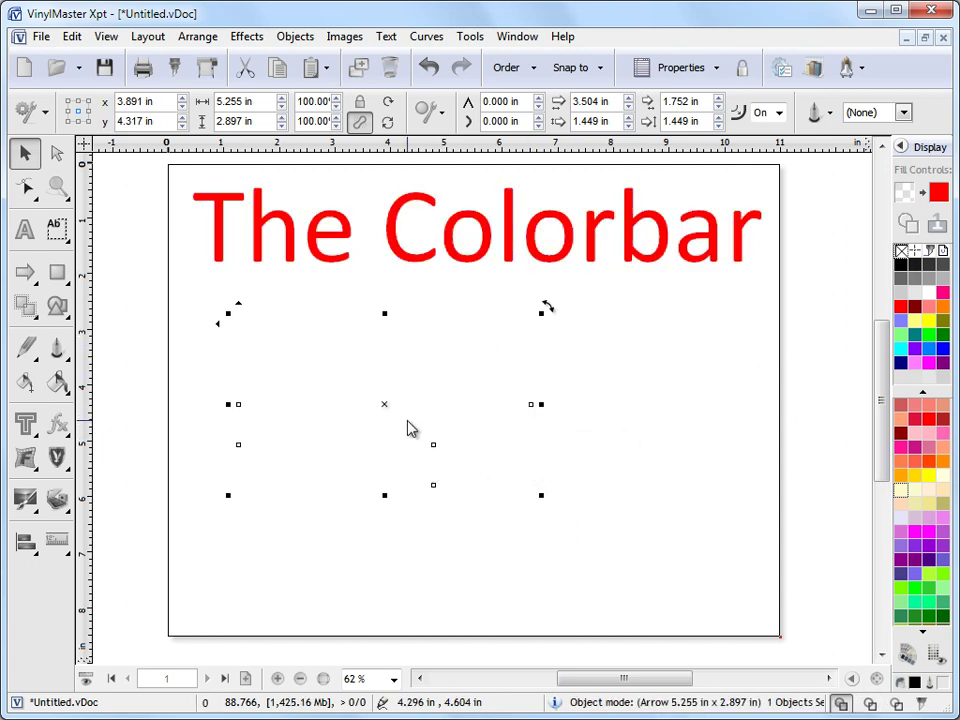
left_click_drag(385, 404, 359, 416)
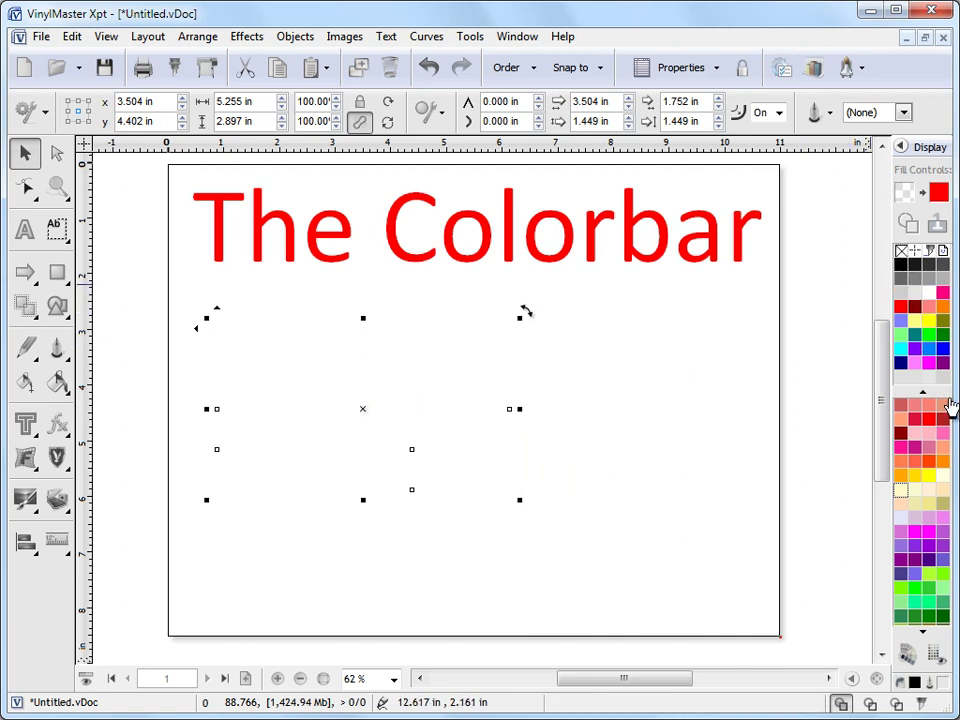
- Give the unfilled arrow a thick 4.7 pt Gray Blue outline
left_click(901, 328)
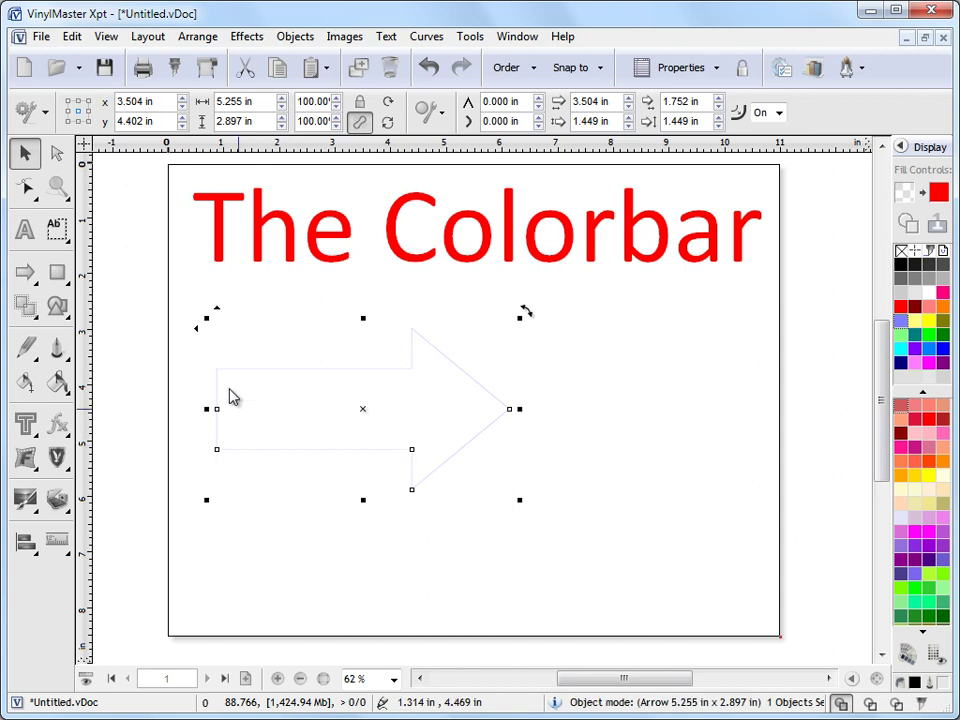
left_click(56, 350)
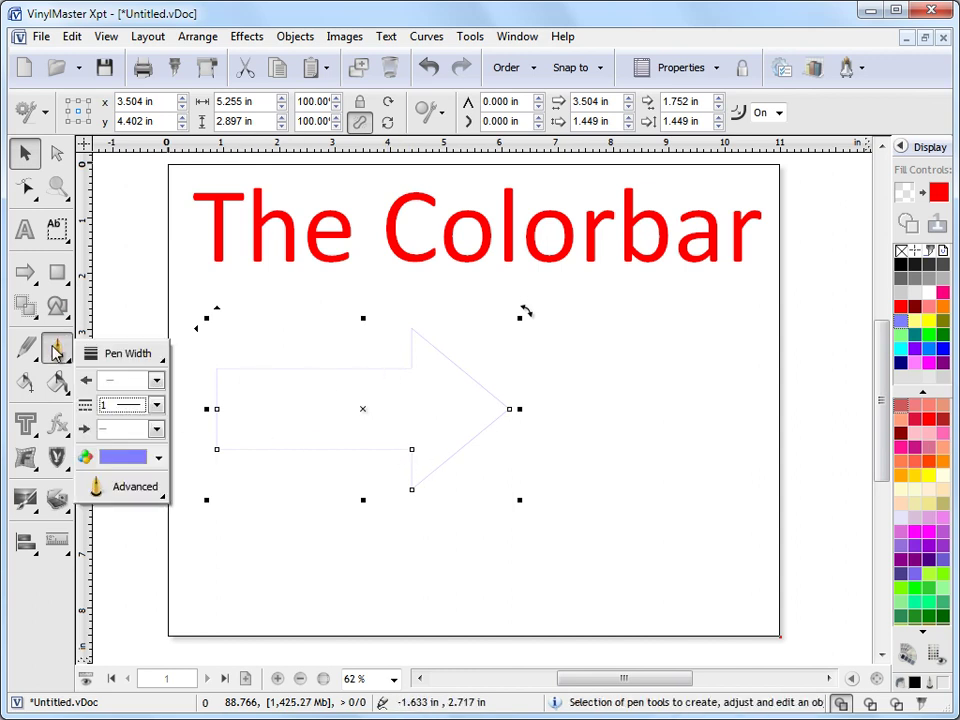
left_click(130, 355)
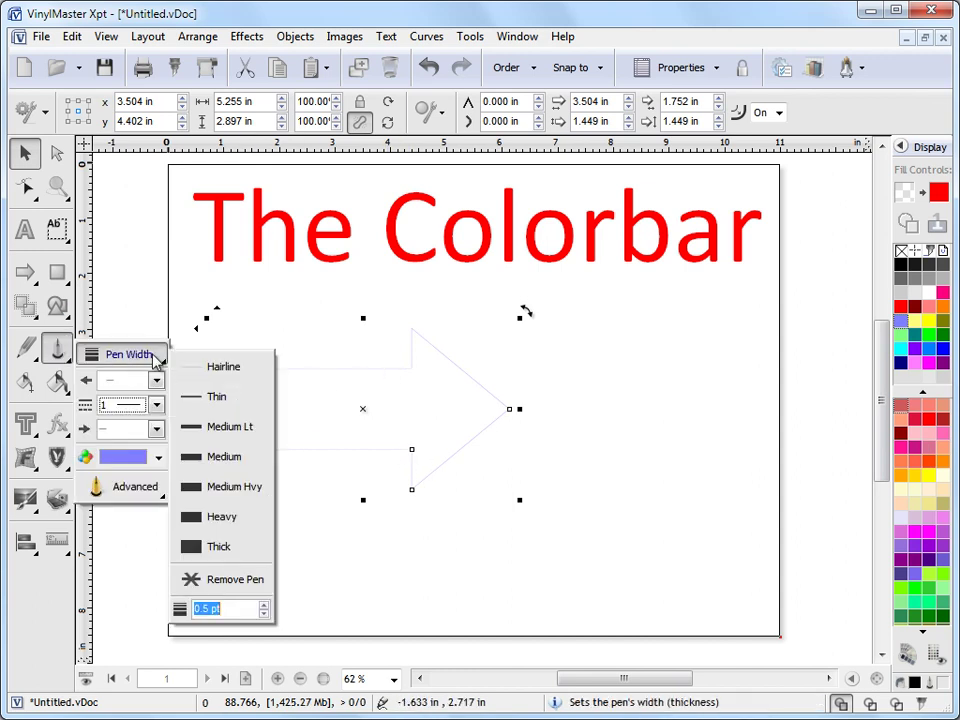
left_click(224, 546)
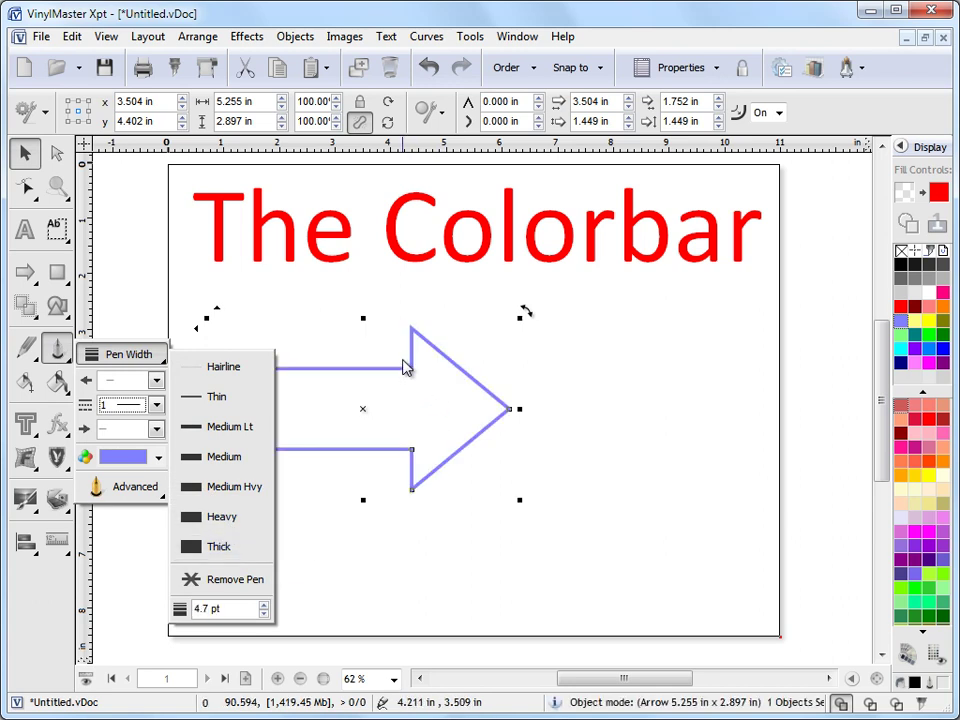
- Move the outlined arrow up under the title to X 3.420 in, Y 3.997 in
left_click(628, 393)
left_click(402, 369)
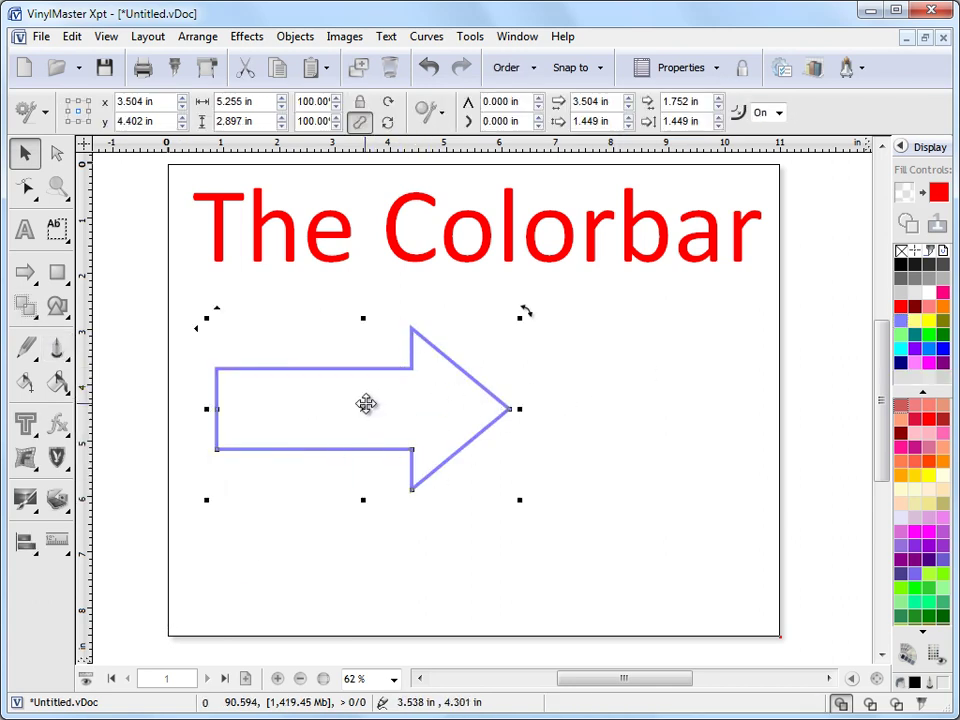
left_click_drag(361, 405, 356, 382)
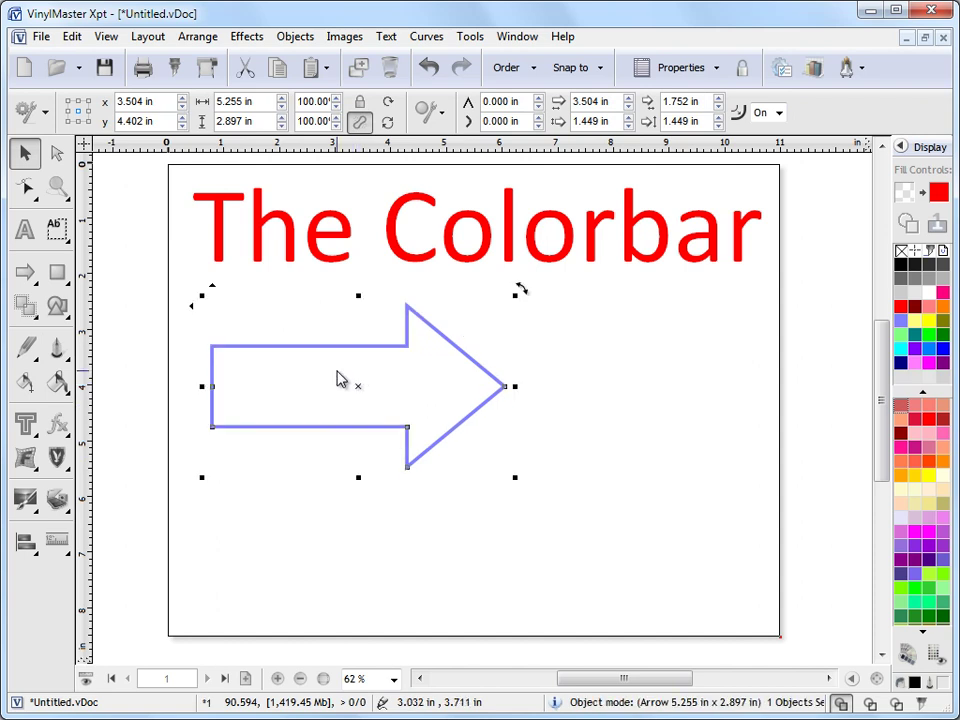
- Fill the arrow yellow with a black outline after trying black, red and fuchsia fills
left_click(901, 266)
left_click(901, 306)
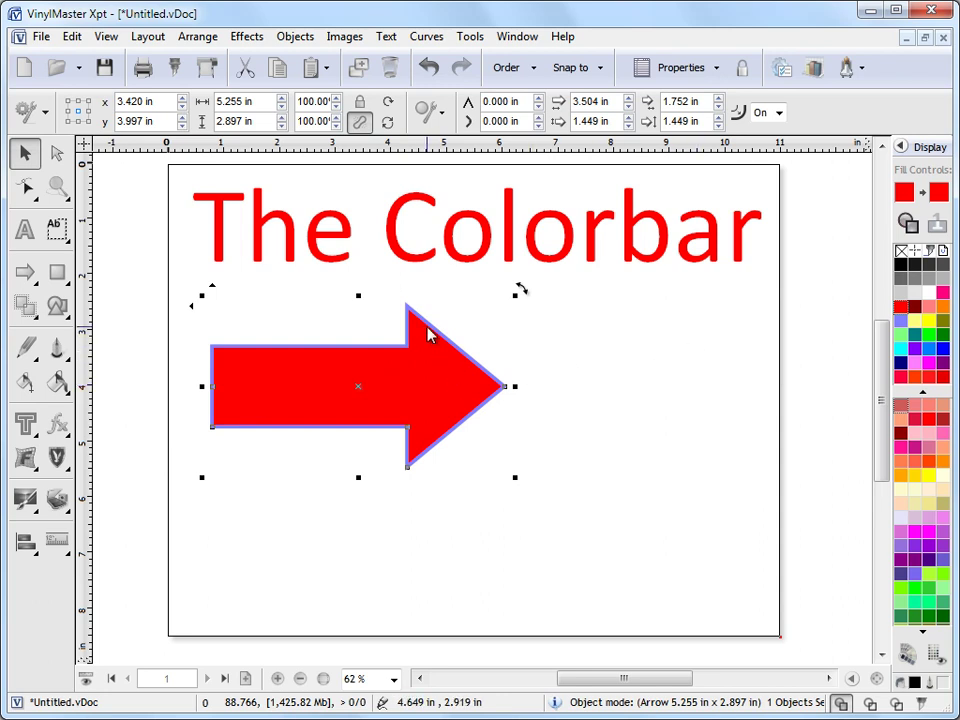
right_click(904, 267)
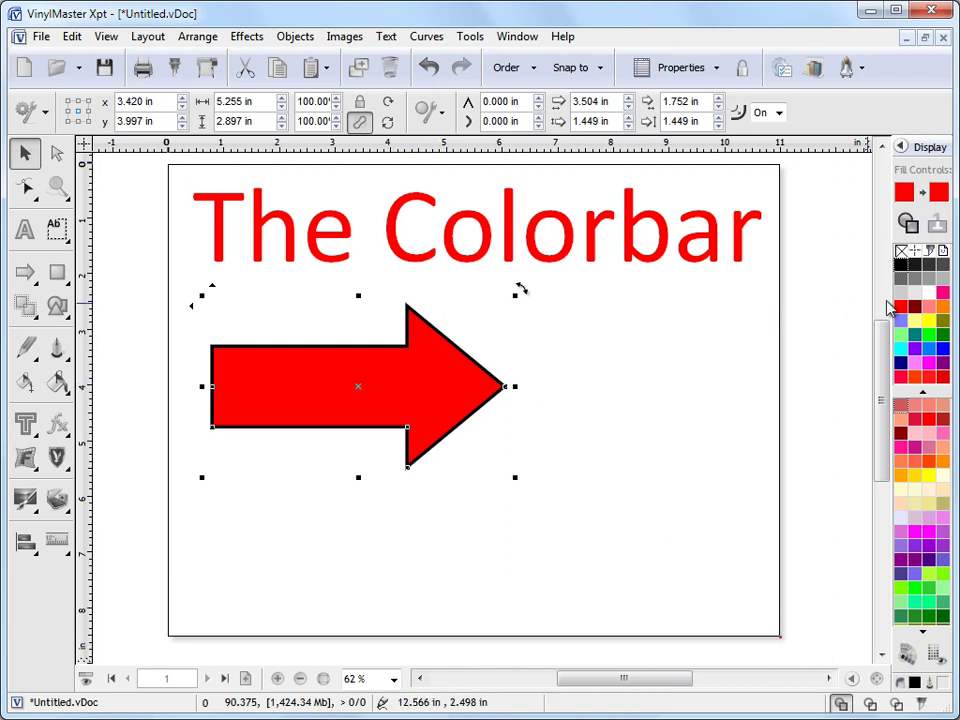
left_click(942, 293)
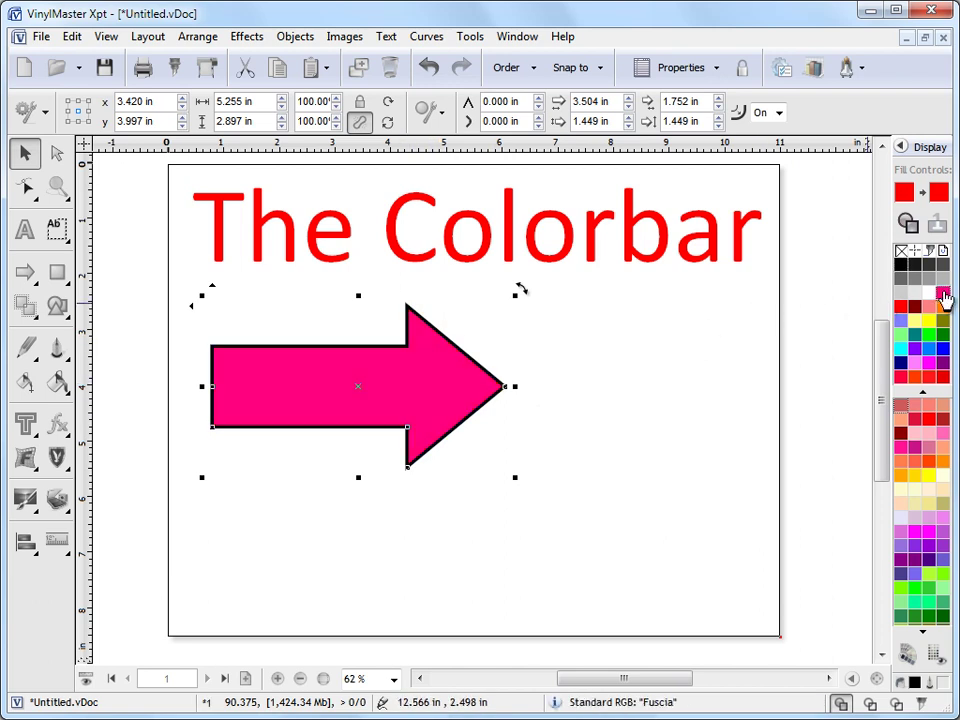
left_click(928, 479)
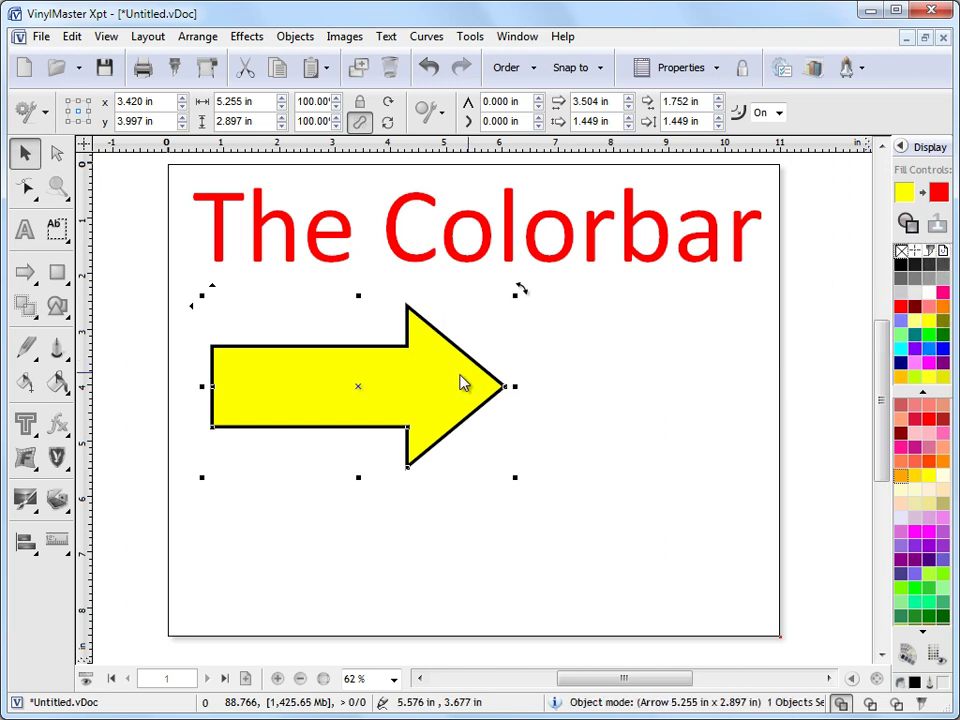
- Shrink the yellow arrow to 4.885 × 2.693 in and reposition it beneath the title
left_click_drag(414, 388, 408, 394)
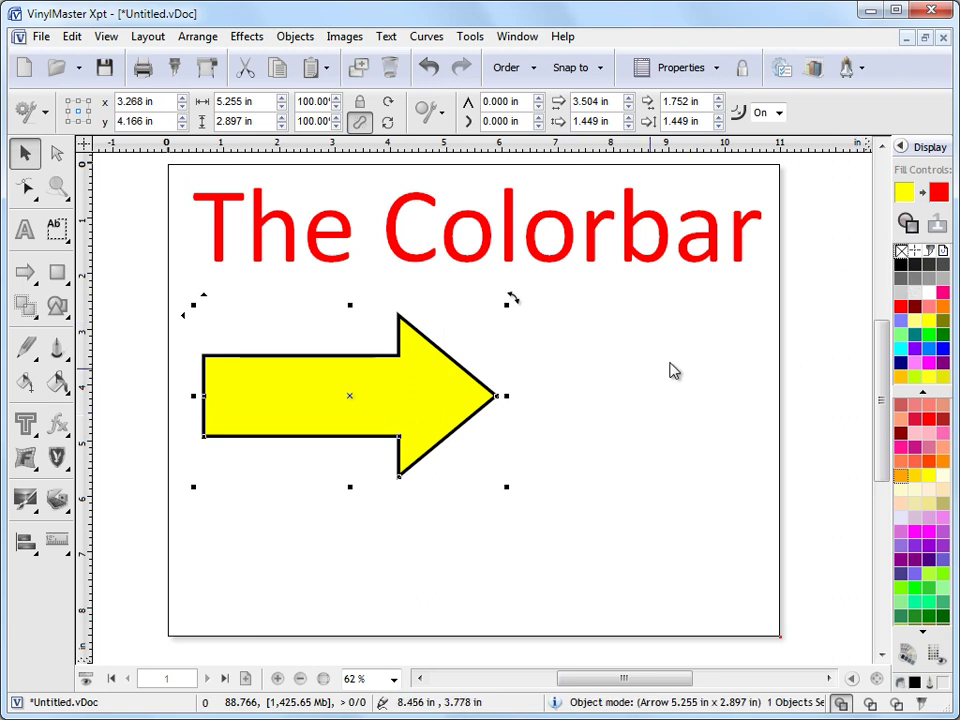
left_click_drag(508, 495, 488, 470)
left_click_drag(433, 425, 433, 414)
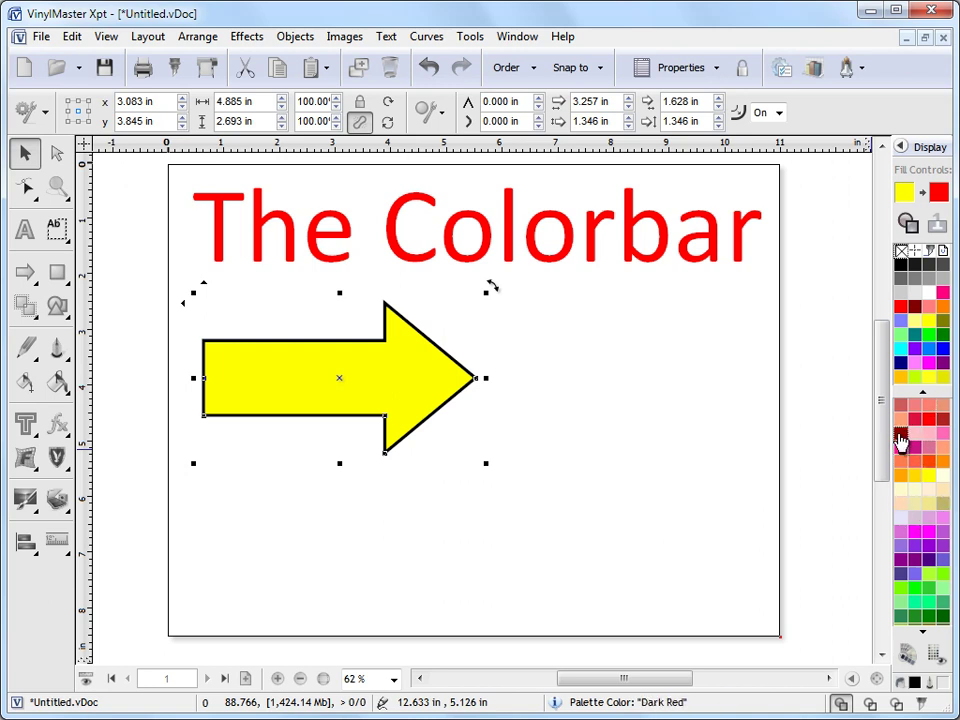
- Draw a black square to the right of the yellow arrow
left_click(570, 381)
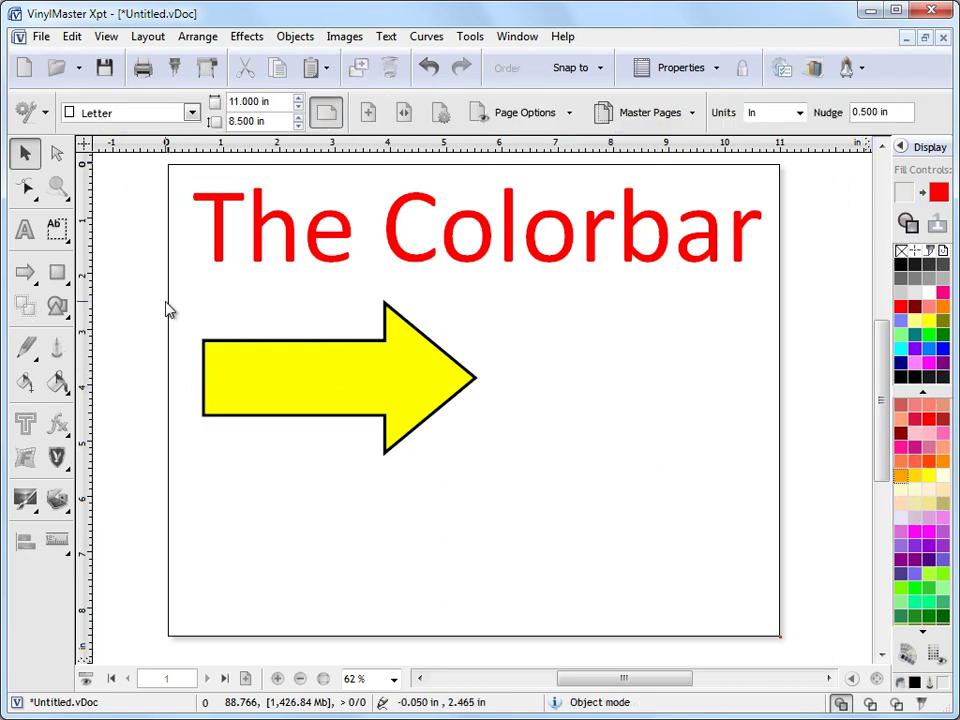
left_click(57, 272)
left_click_drag(514, 317, 576, 369)
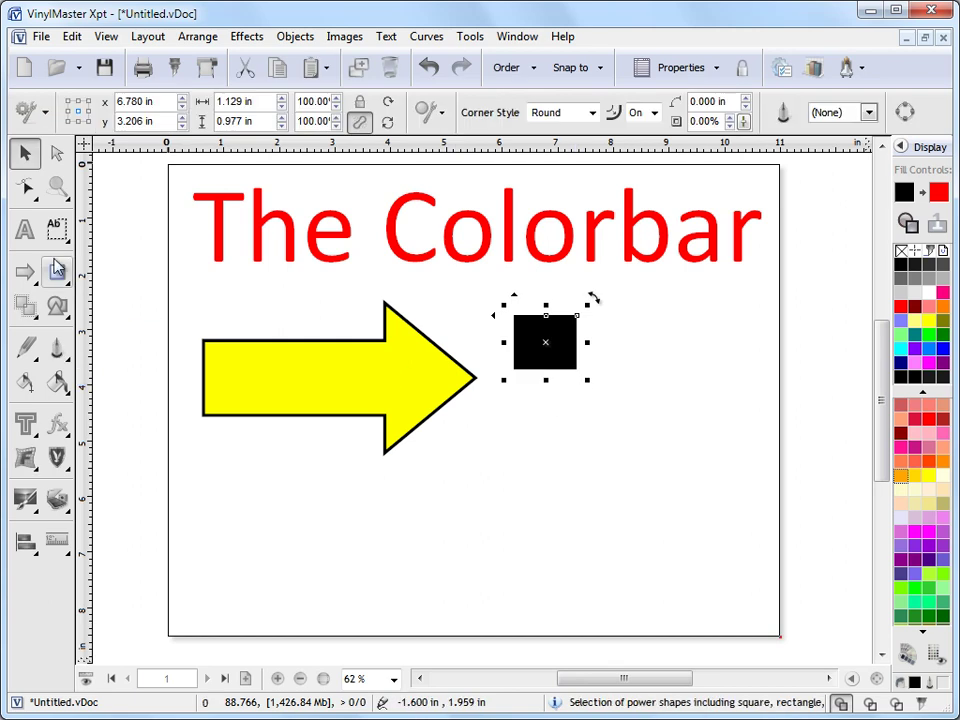
- Draw a smaller 2.931 in arrow below the square, fill it gold and move it left
left_click(25, 272)
left_click_drag(497, 479, 657, 571)
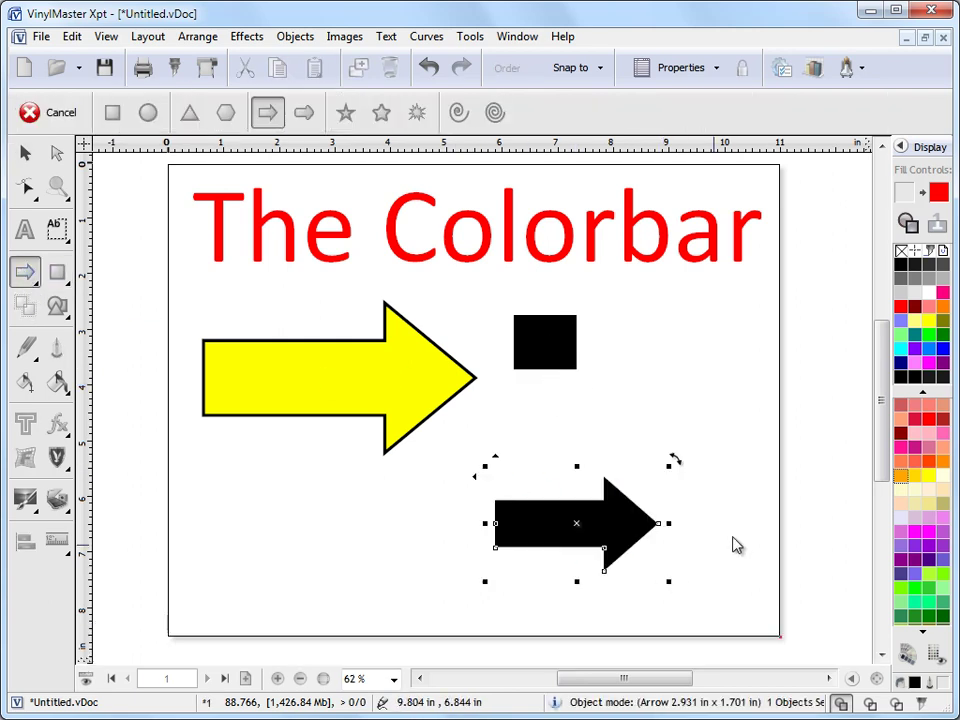
left_click(945, 330)
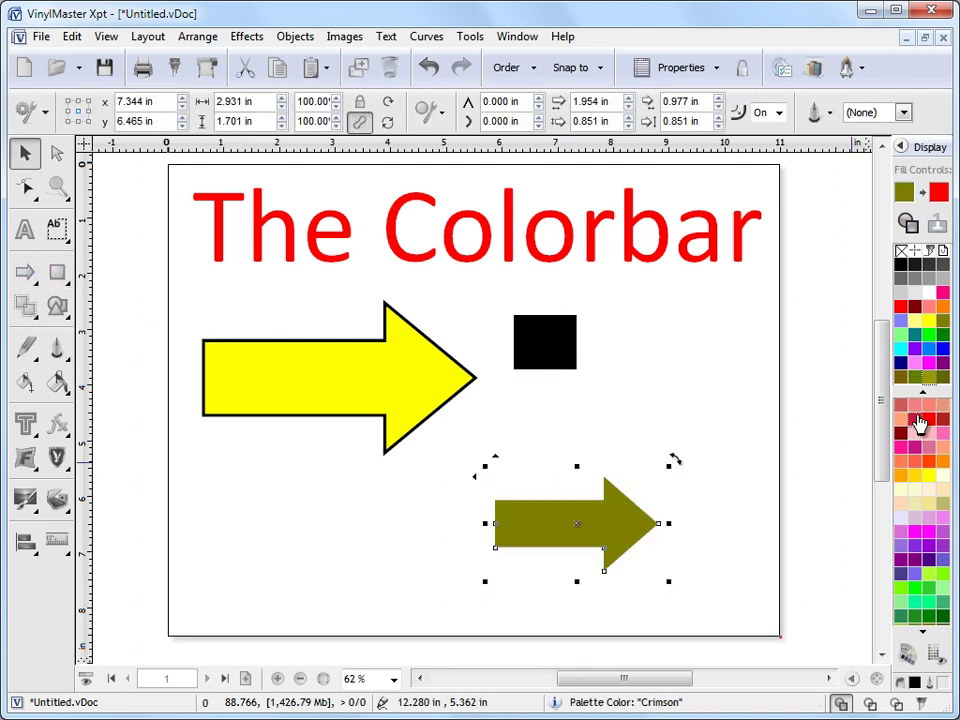
left_click(927, 432)
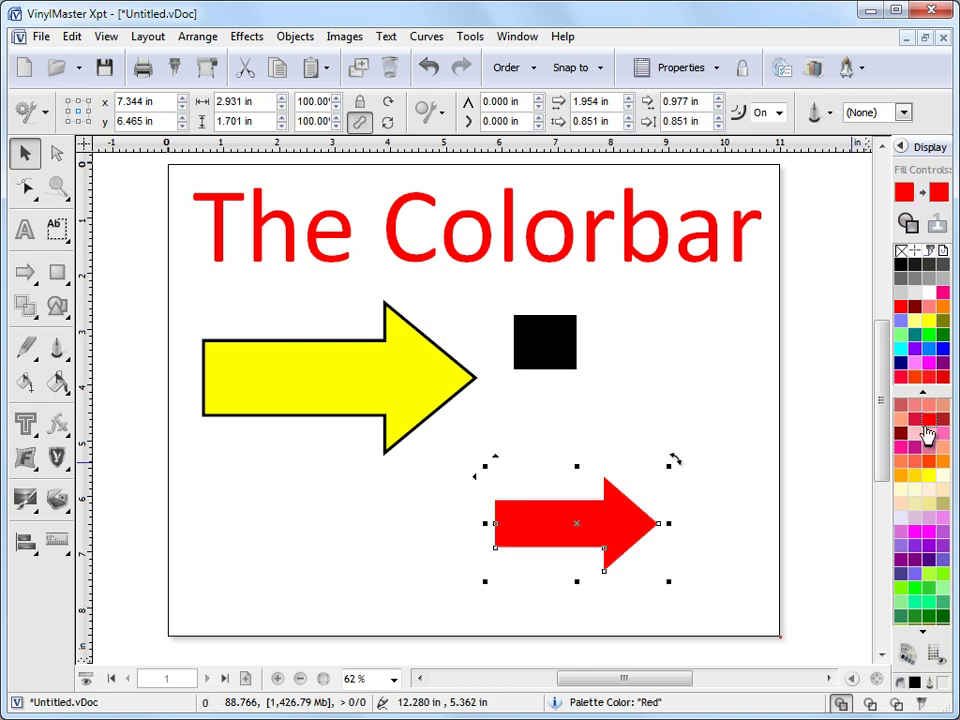
left_click(923, 489)
left_click_drag(600, 520, 539, 532)
left_click(659, 432)
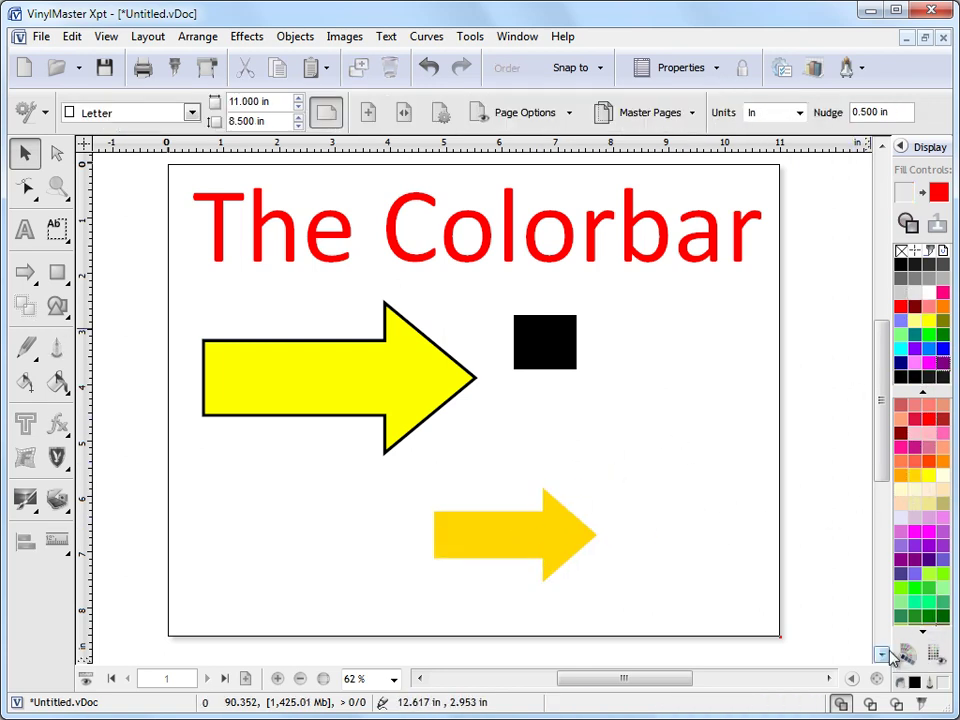
- Move the gold arrow up-right and the yellow arrow slightly left-down, viewing only document colours meanwhile
left_click(939, 655)
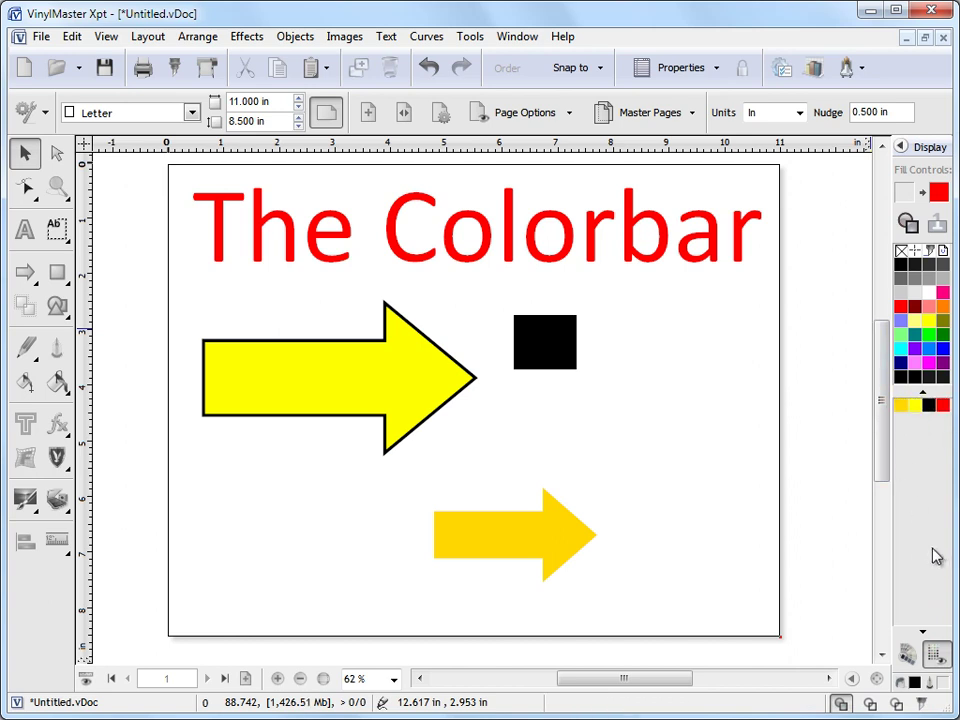
left_click_drag(574, 536, 602, 499)
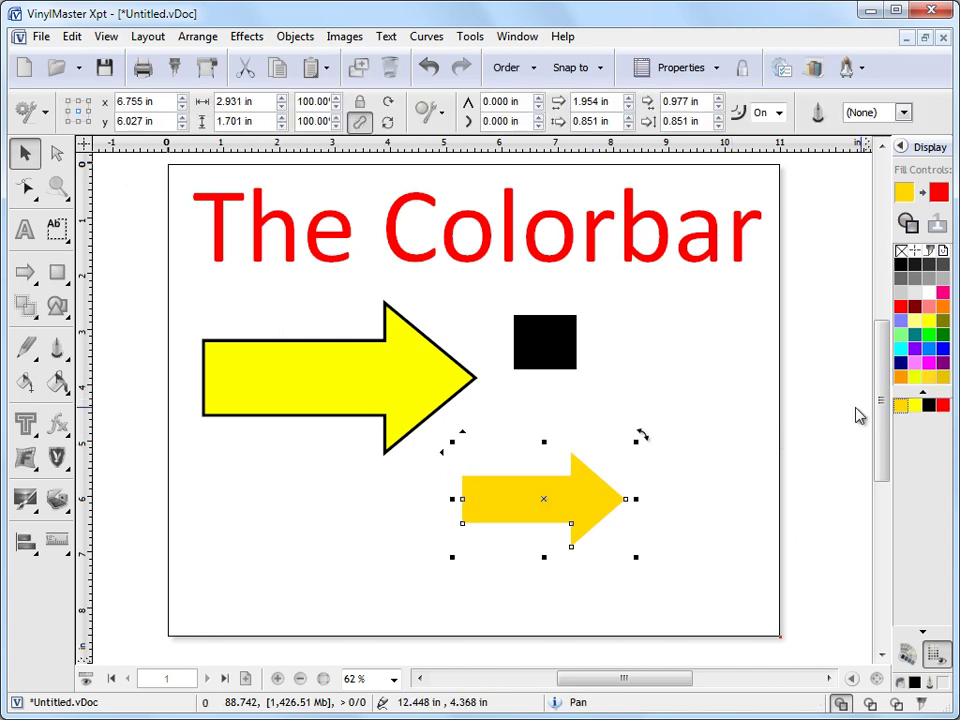
left_click_drag(445, 362, 430, 369)
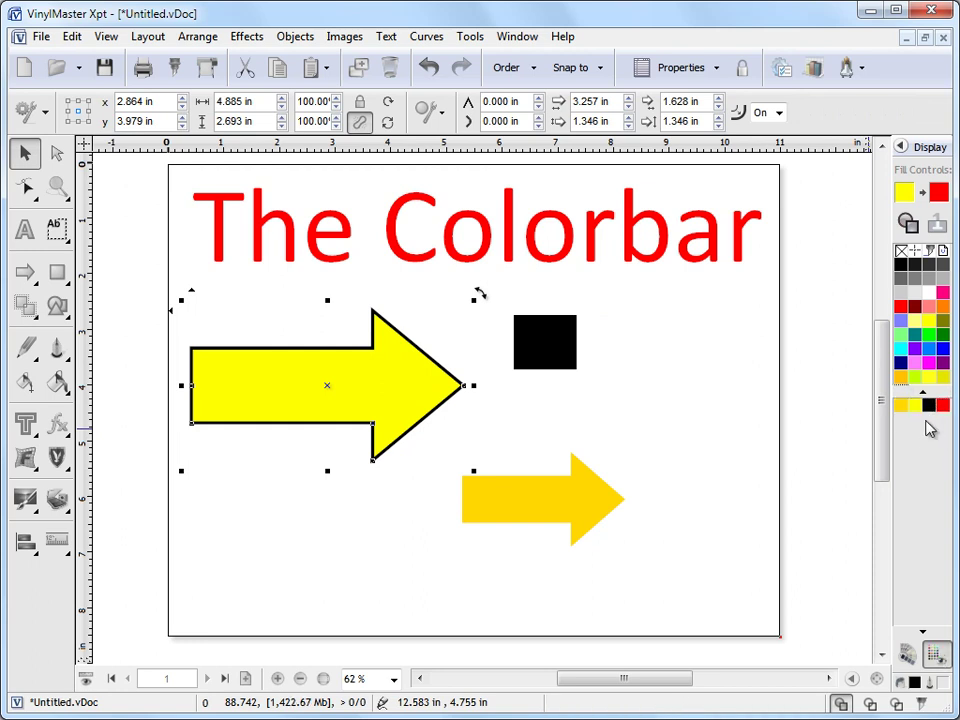
left_click(936, 655)
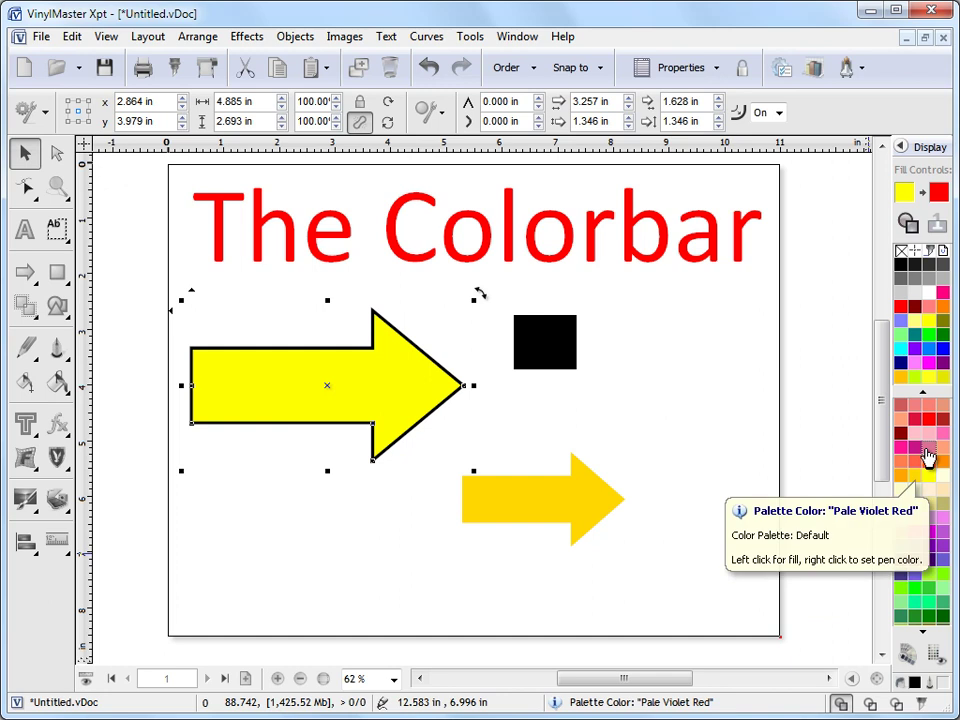
- Load the 3M '1000 - Scotchcal Graphic Film' vinyl colours into the palette
left_click(664, 392)
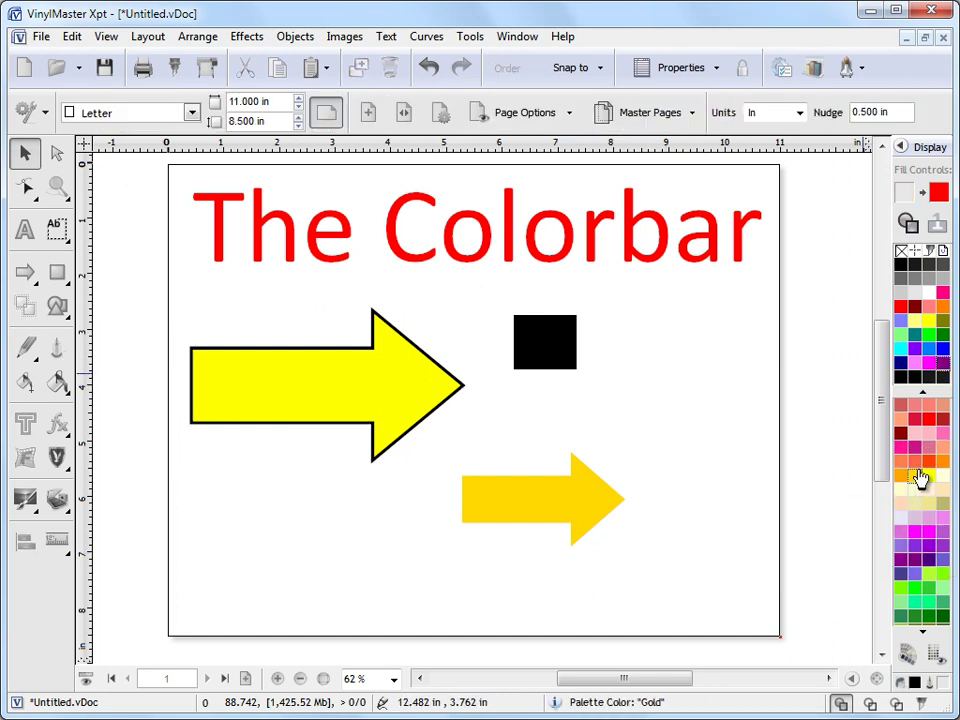
left_click(908, 655)
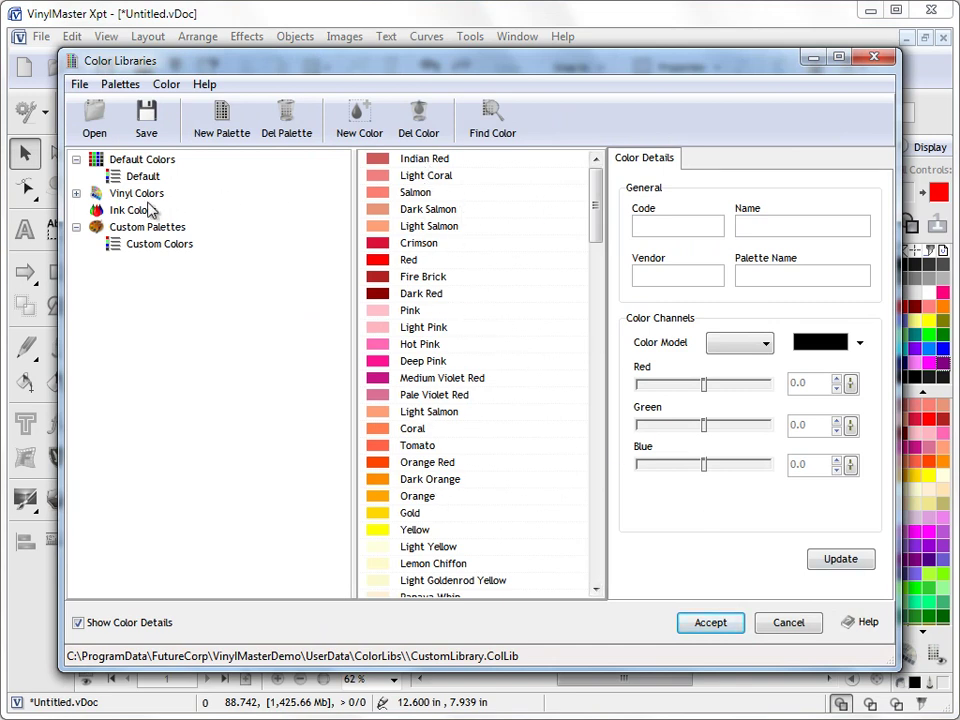
left_click(76, 194)
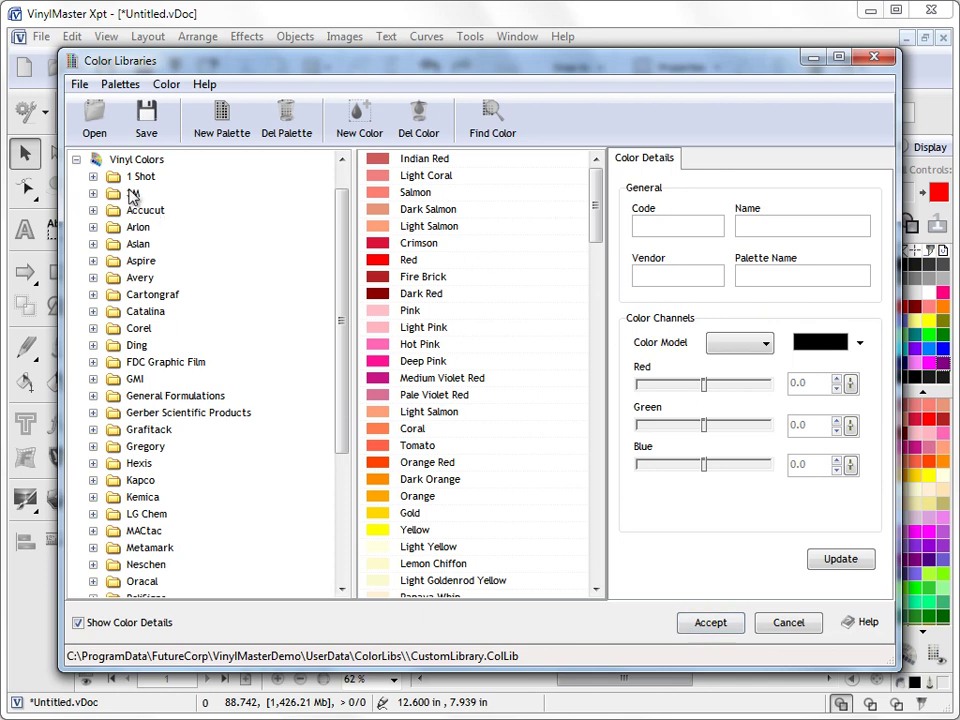
left_click(93, 193)
left_click(208, 212)
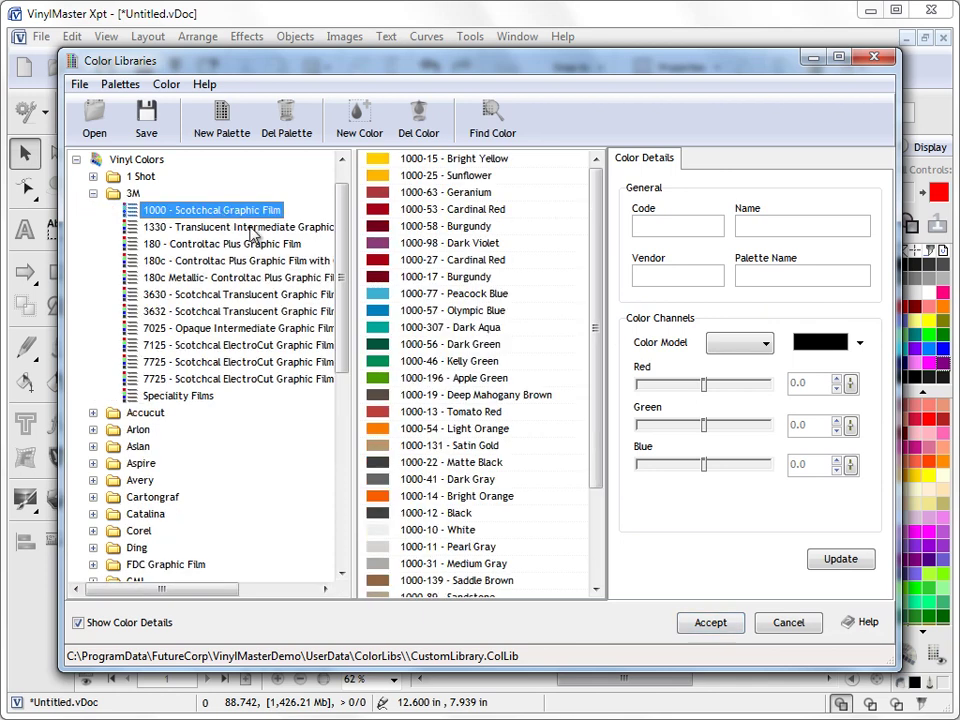
left_click(710, 622)
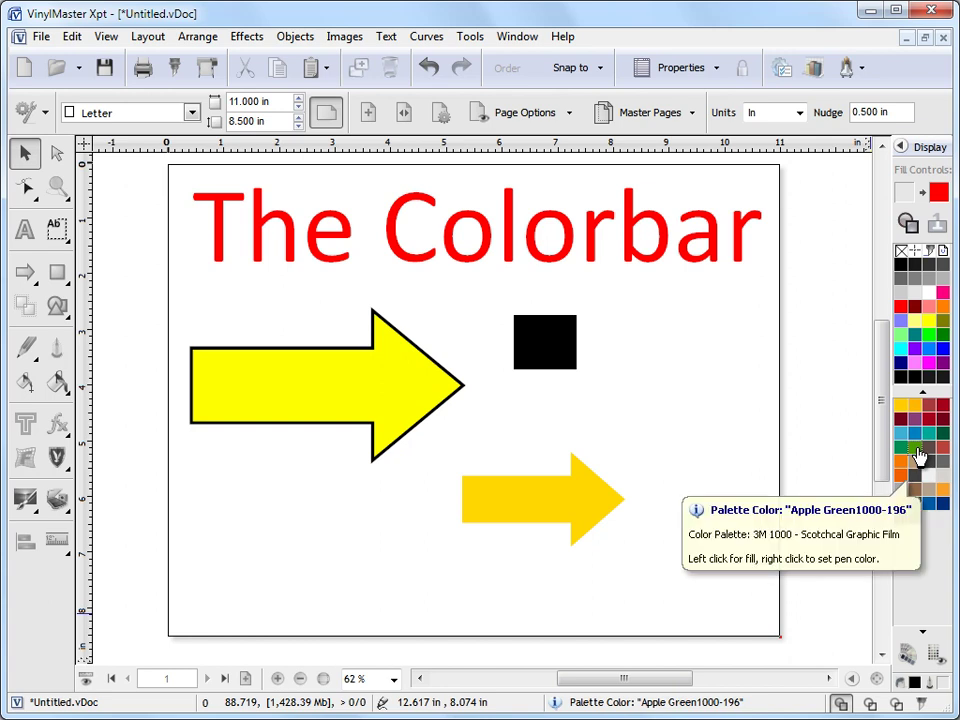
- Fill the gold arrow Apple Green and drag it left to x 5.593 in, y 6.229 in
left_click(604, 492)
left_click(918, 455)
left_click_drag(536, 501, 471, 513)
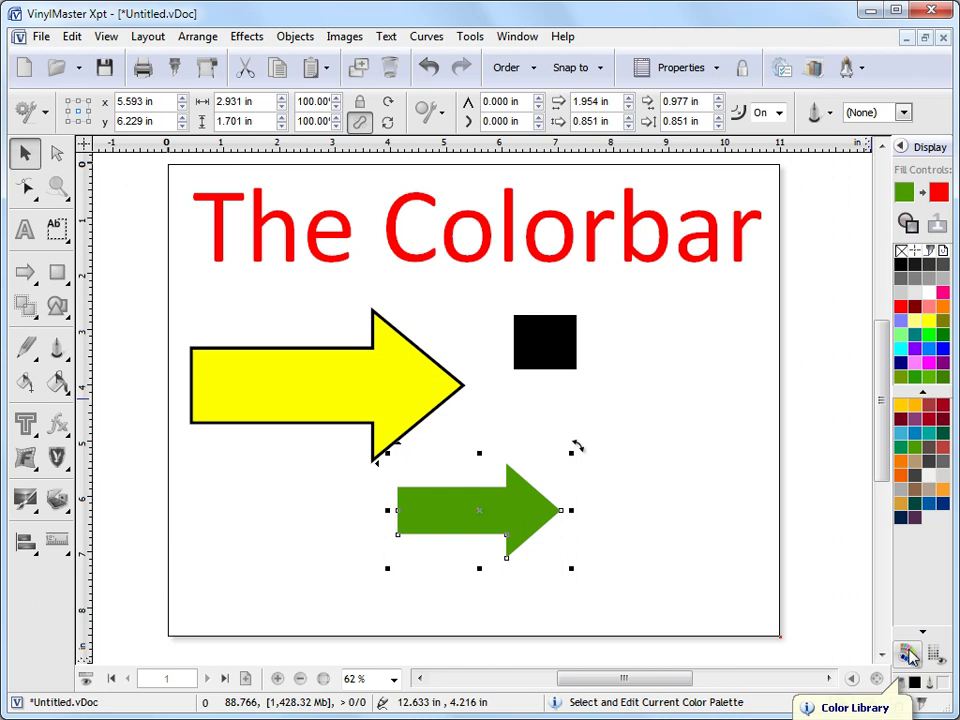
- Switch the colour palette back to the default named colours
left_click(62, 385)
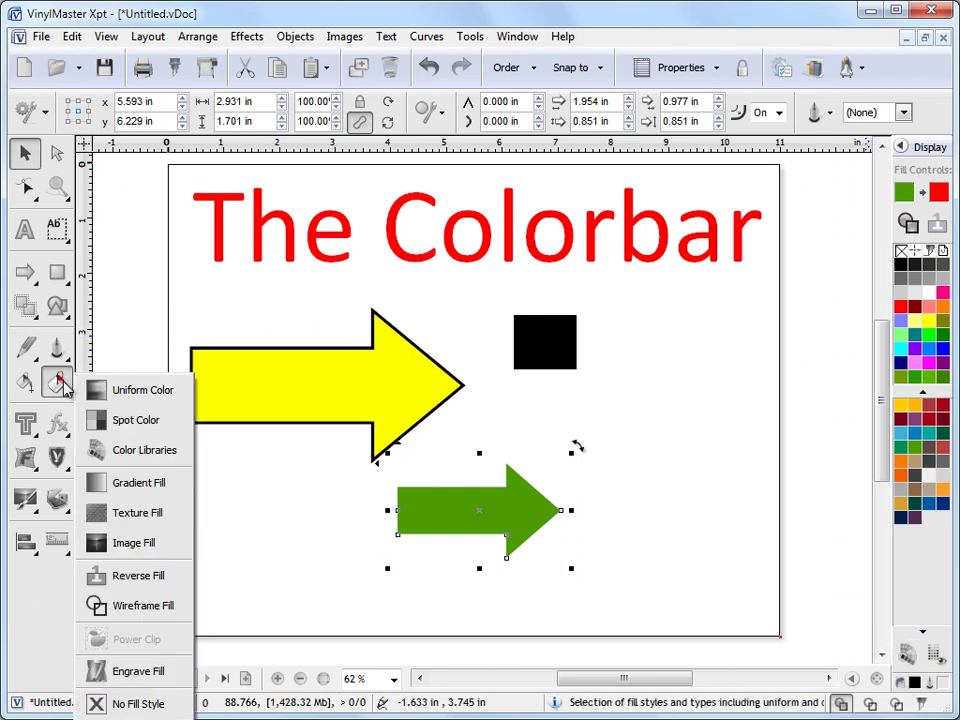
left_click(143, 451)
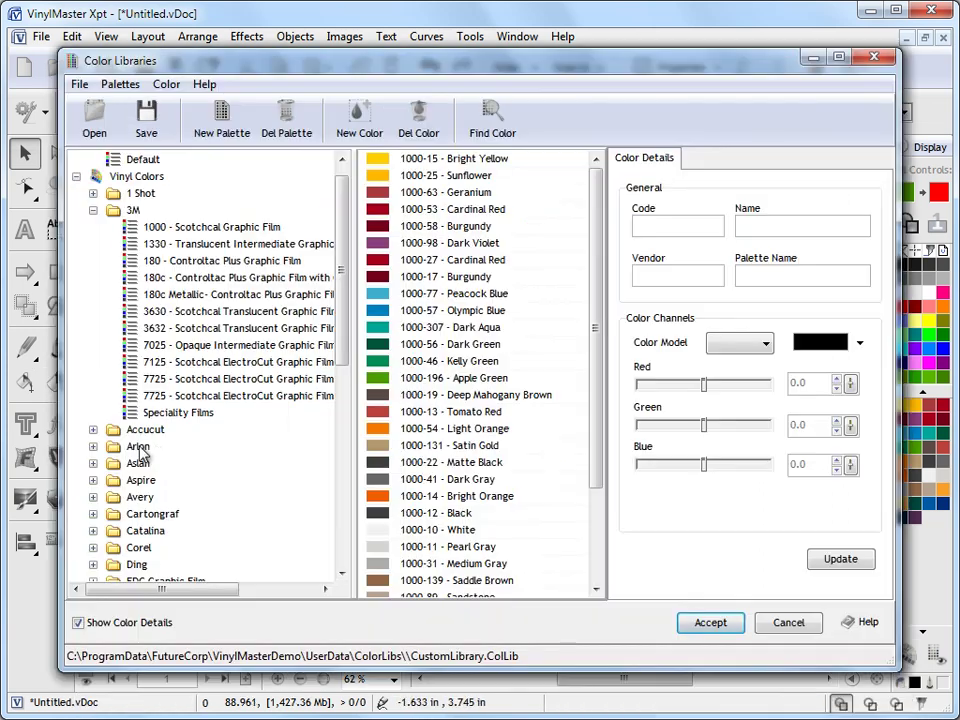
left_click(93, 210)
scroll(336, 274, "up", 1)
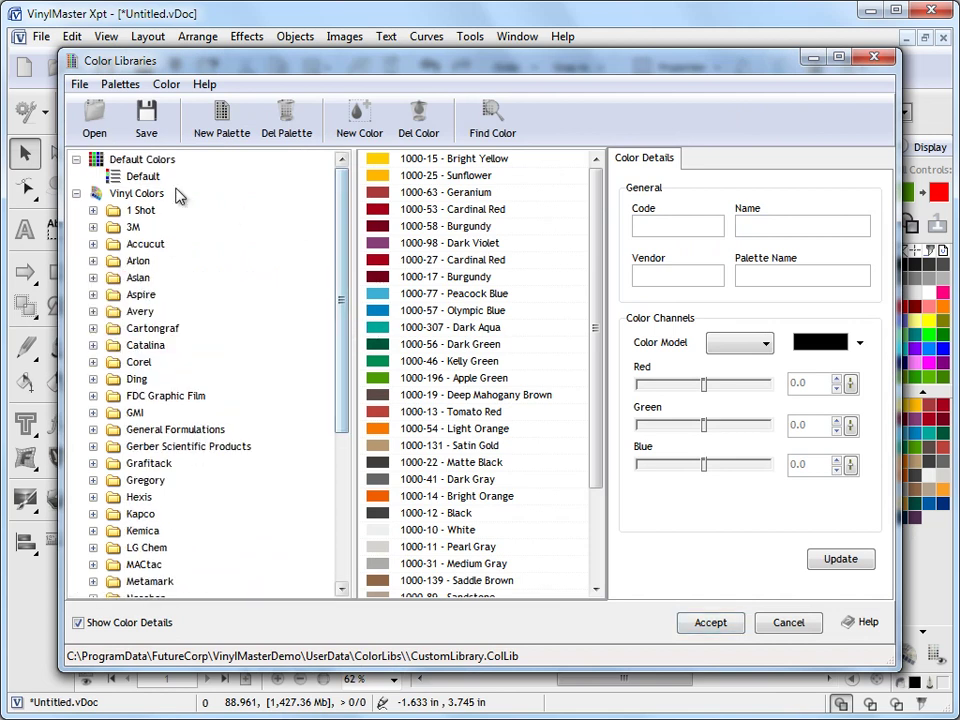
left_click(143, 177)
left_click(710, 622)
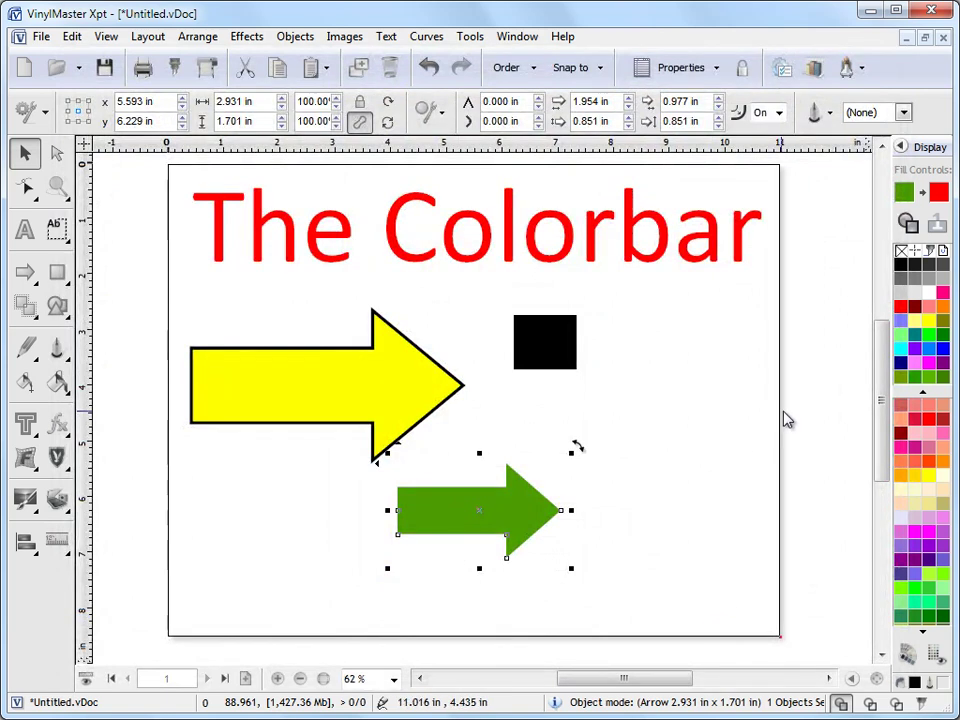
left_click(908, 655)
mouse_move(597, 195)
left_mouse_down()
mouse_move(607, 560)
mouse_move(598, 205)
mouse_move(577, 420)
mouse_move(583, 450)
mouse_move(594, 204)
left_mouse_up()
left_click(711, 623)
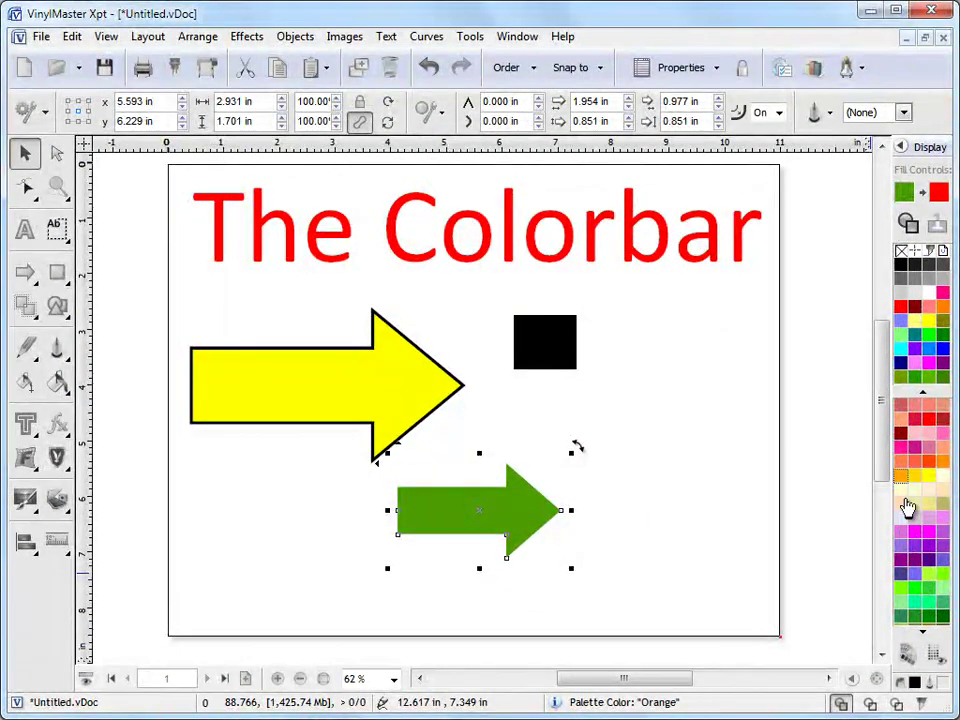
- Fill the small arrow Dark Khaki and shift it left to x 5.188 in
left_click(925, 638)
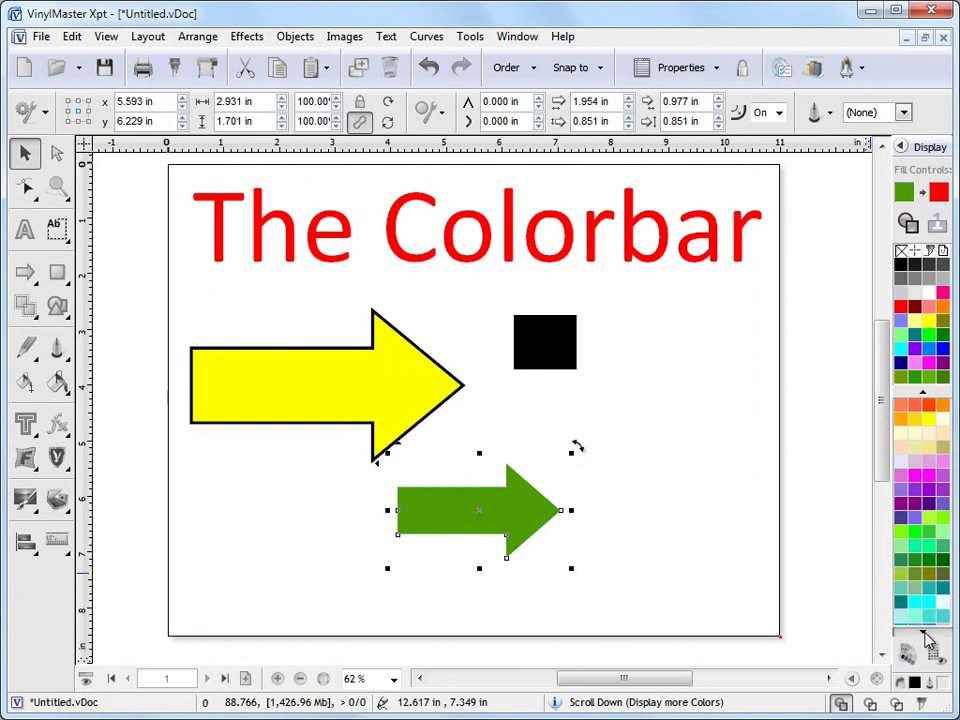
left_click(925, 642)
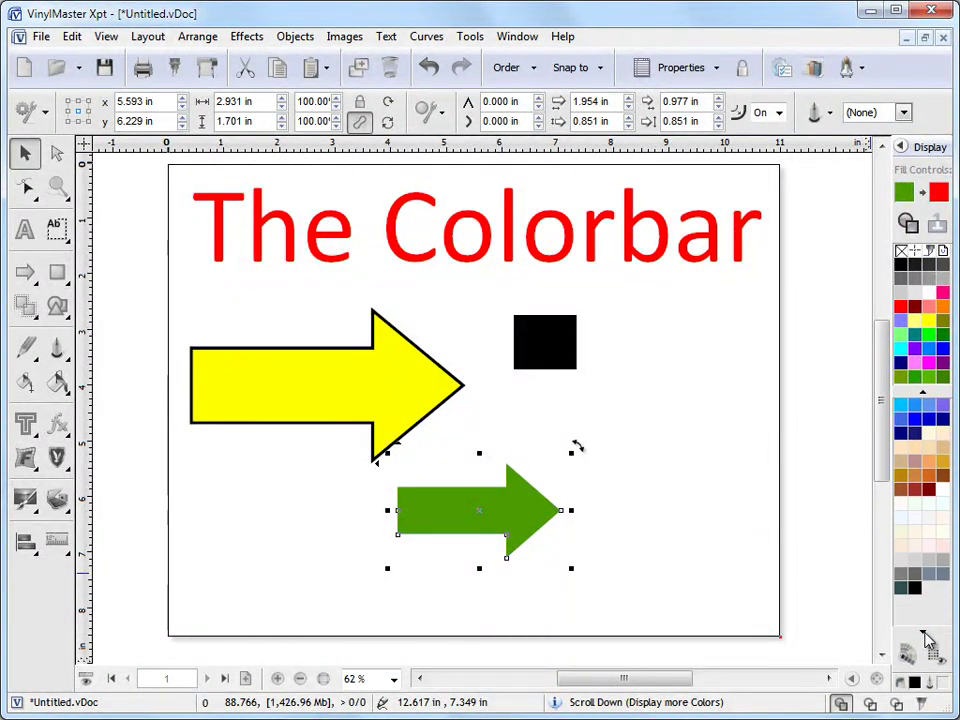
left_click(923, 400)
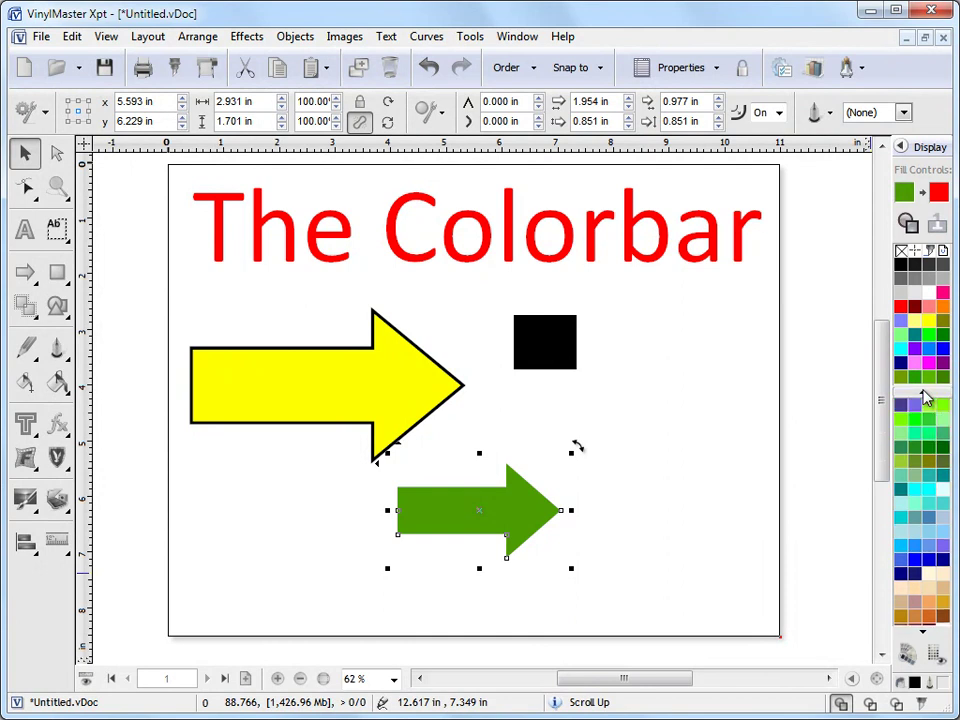
left_click(923, 398)
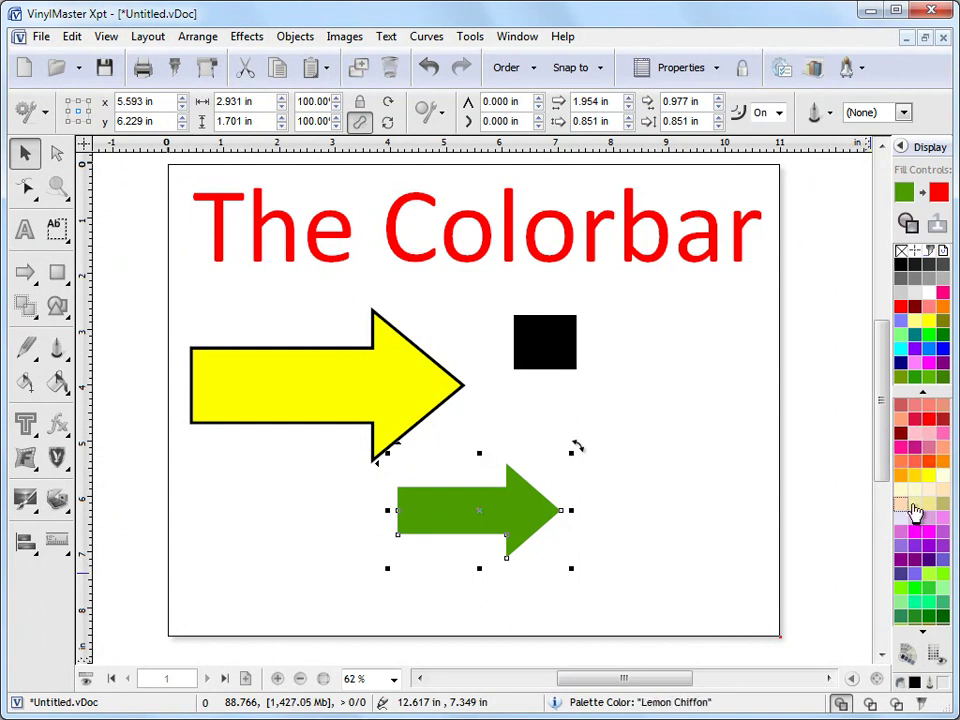
left_click(930, 614)
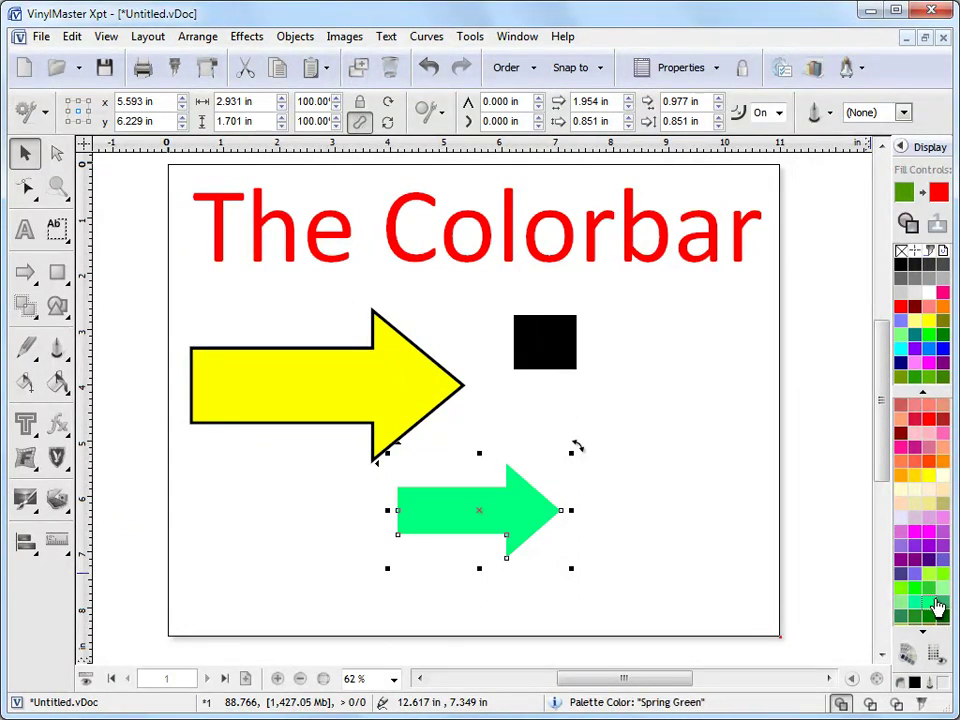
left_click(943, 510)
left_click_drag(546, 513, 523, 508)
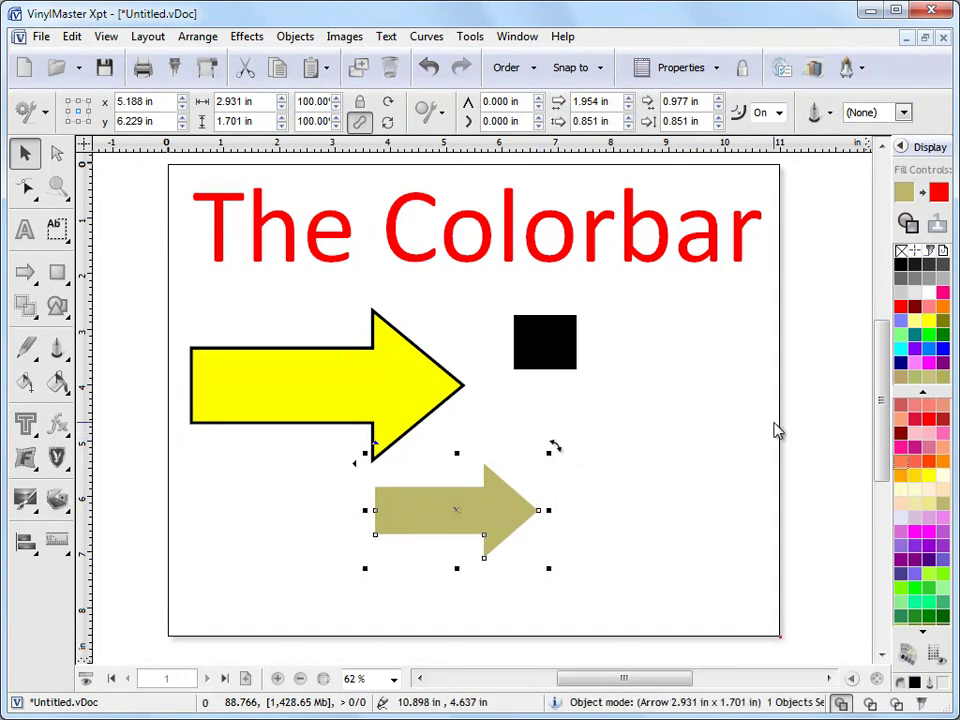
- Fill the black square gray blue and enlarge it to about 2.66 by 2.30 inches
left_click(401, 397)
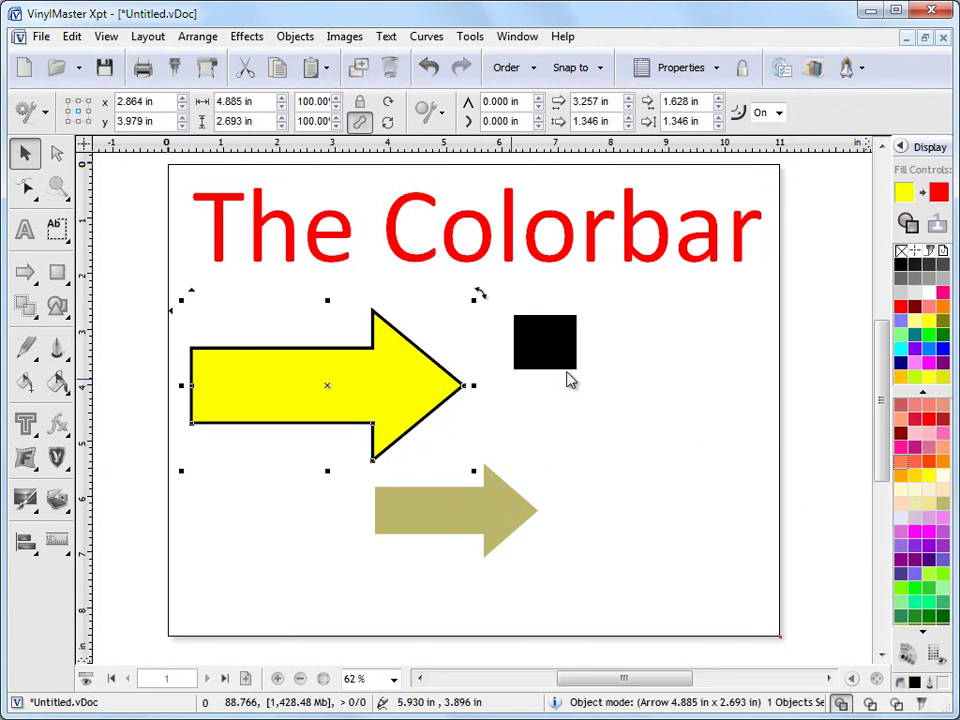
left_click_drag(536, 344, 553, 366)
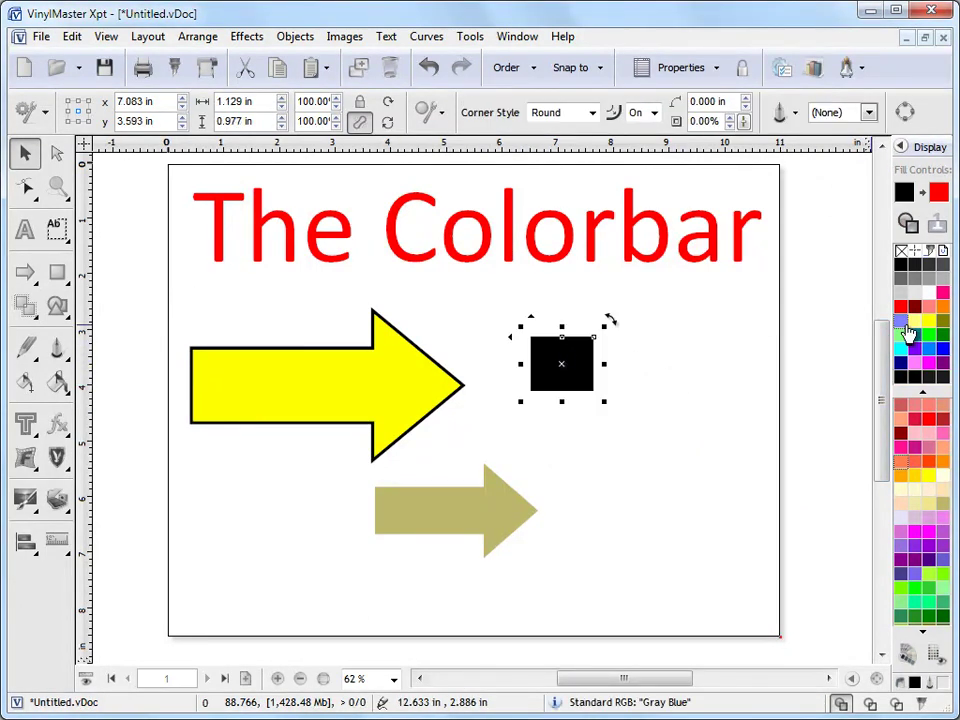
left_click(903, 332)
left_click_drag(604, 401, 653, 386)
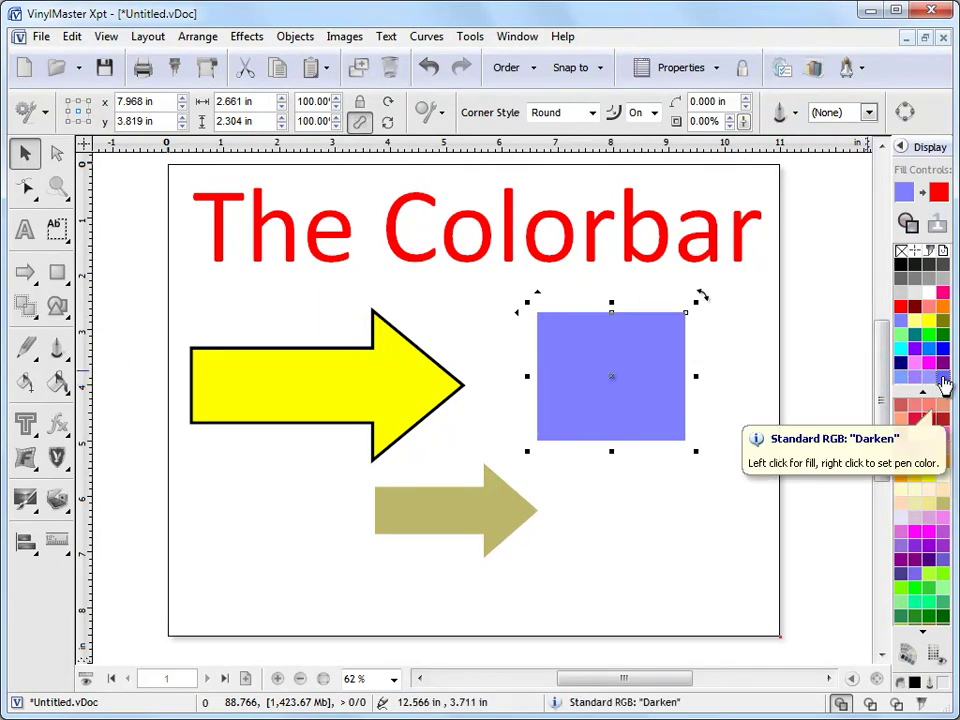
- Lighten and darken the square's blue fill, settling on periwinkle
left_click(943, 383)
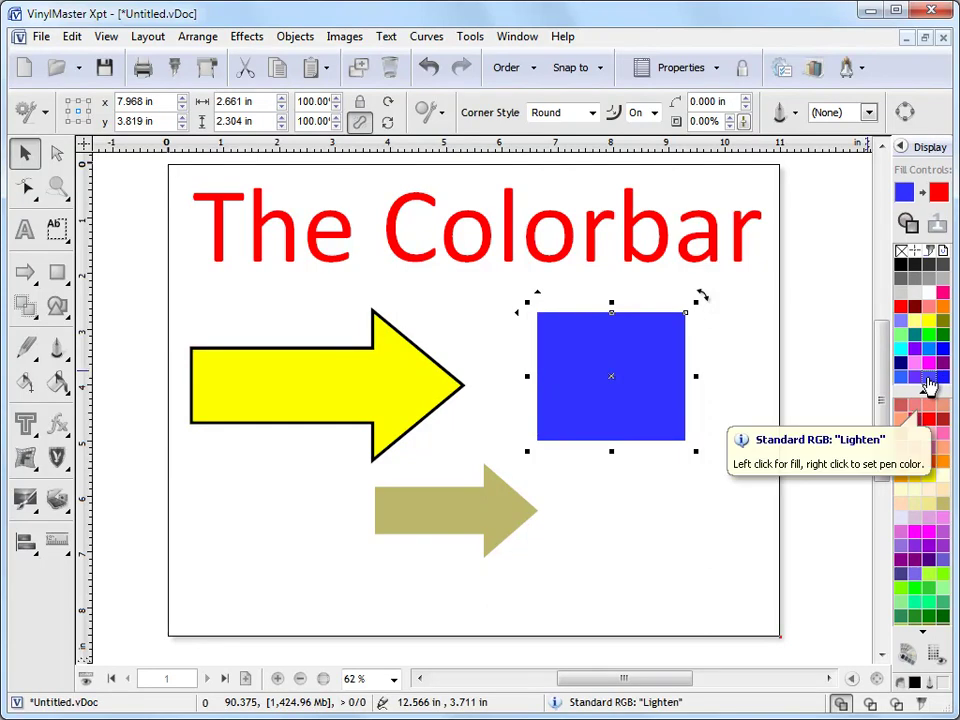
left_click(929, 383)
left_click(929, 383)
left_click(929, 383)
left_click(929, 383)
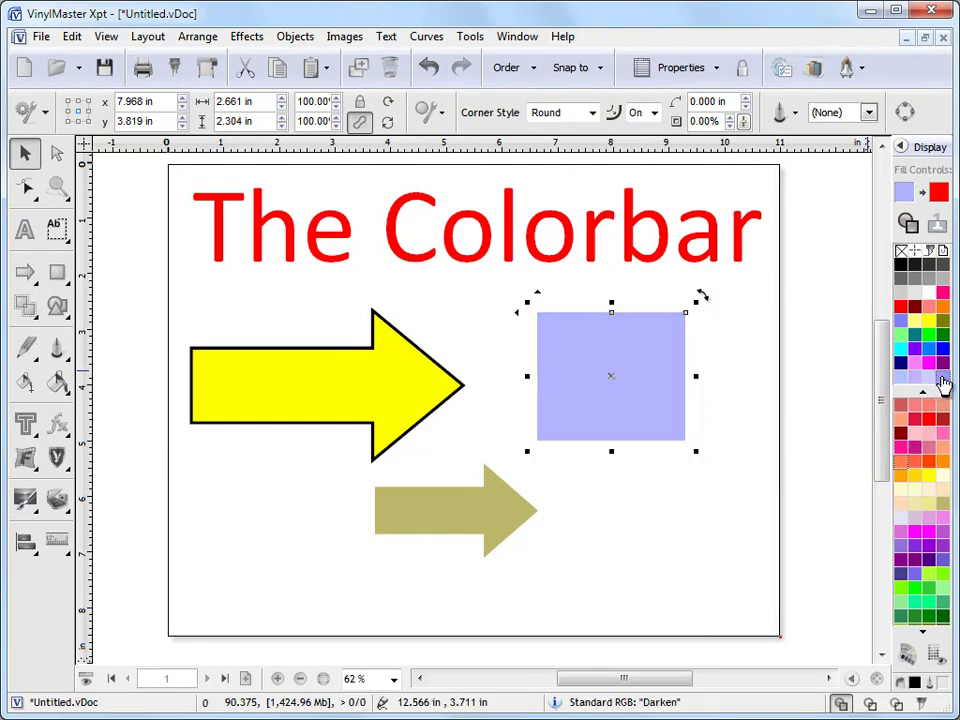
left_click(943, 383)
left_click(943, 383)
left_click(929, 383)
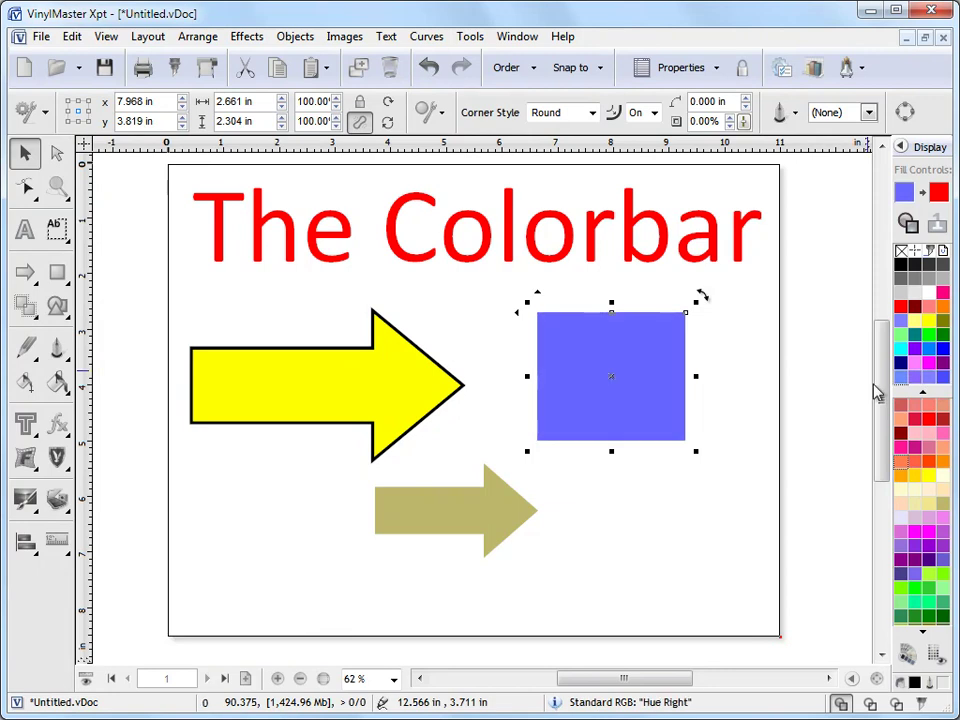
left_click(943, 383)
left_click(943, 383)
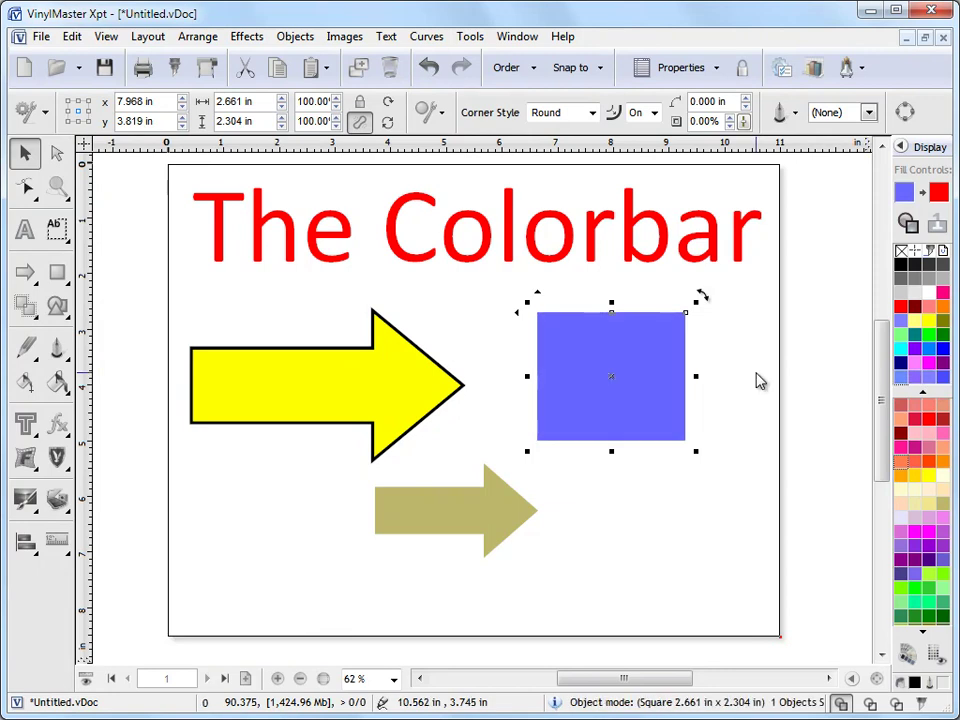
- Shift the square's hue to light sky blue and nudge it to x 7.934 in, y 3.987 in
left_click(912, 379)
left_click(912, 379)
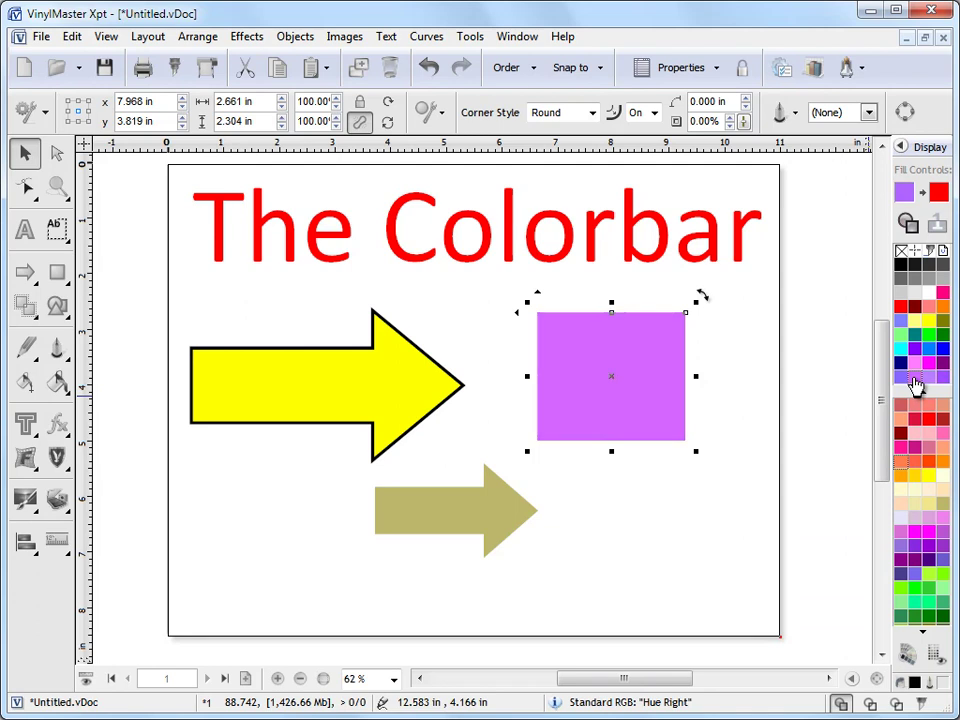
left_click(912, 379)
left_click(906, 379)
left_click(906, 379)
left_click(906, 379)
left_click(906, 379)
left_click(906, 381)
left_click(913, 379)
left_click(913, 379)
left_click_drag(638, 377, 636, 386)
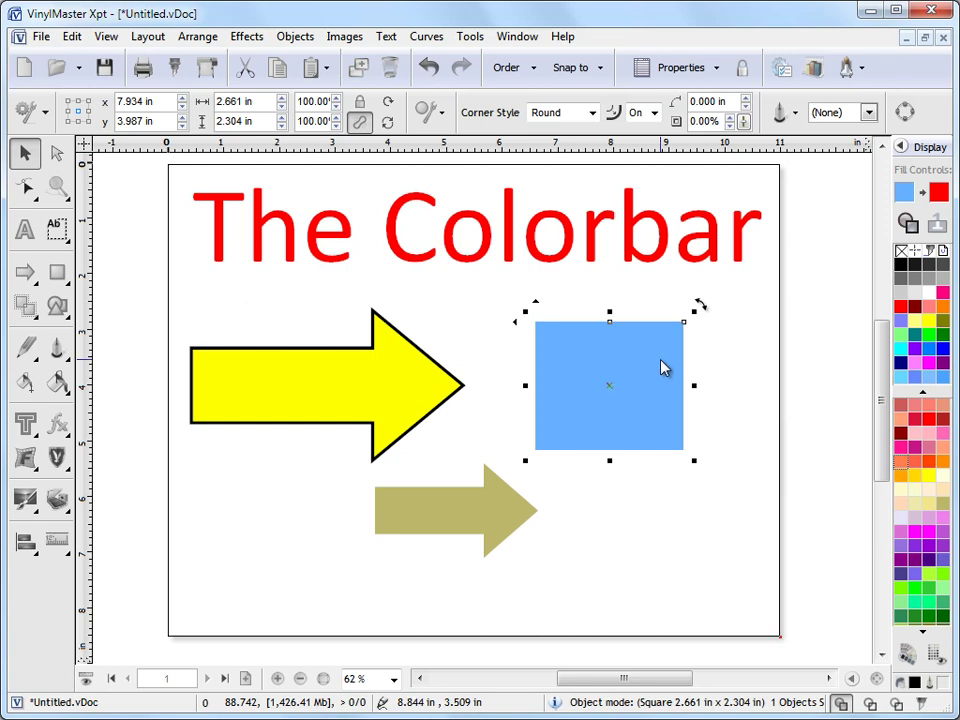
- With nothing selected, make red the default fill, then move the blue square to the lower left
left_click_drag(643, 360, 658, 349)
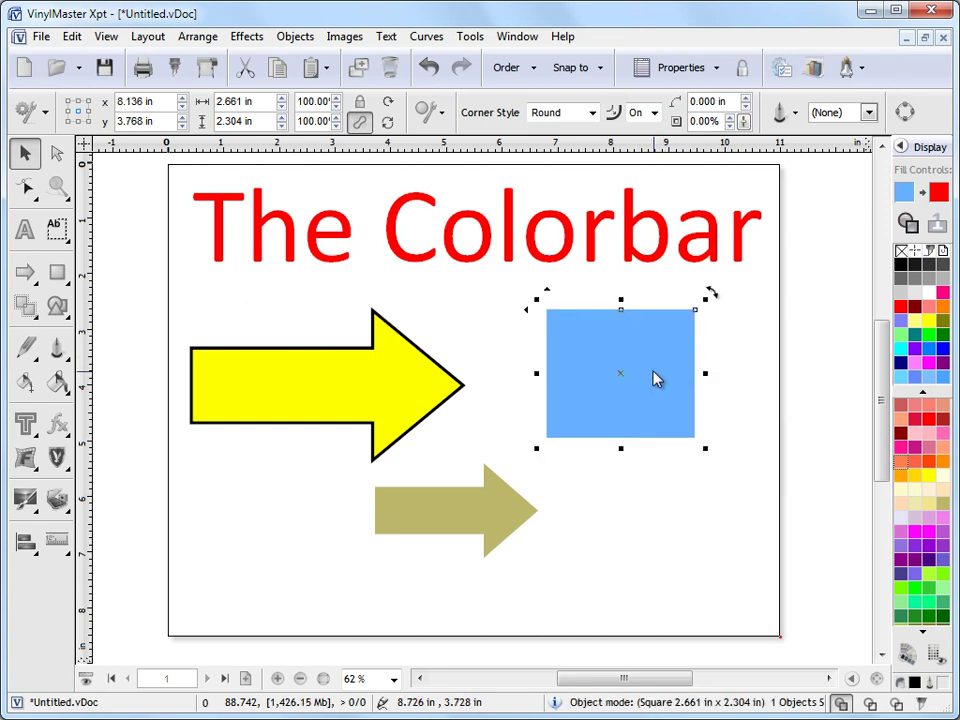
left_click(648, 481)
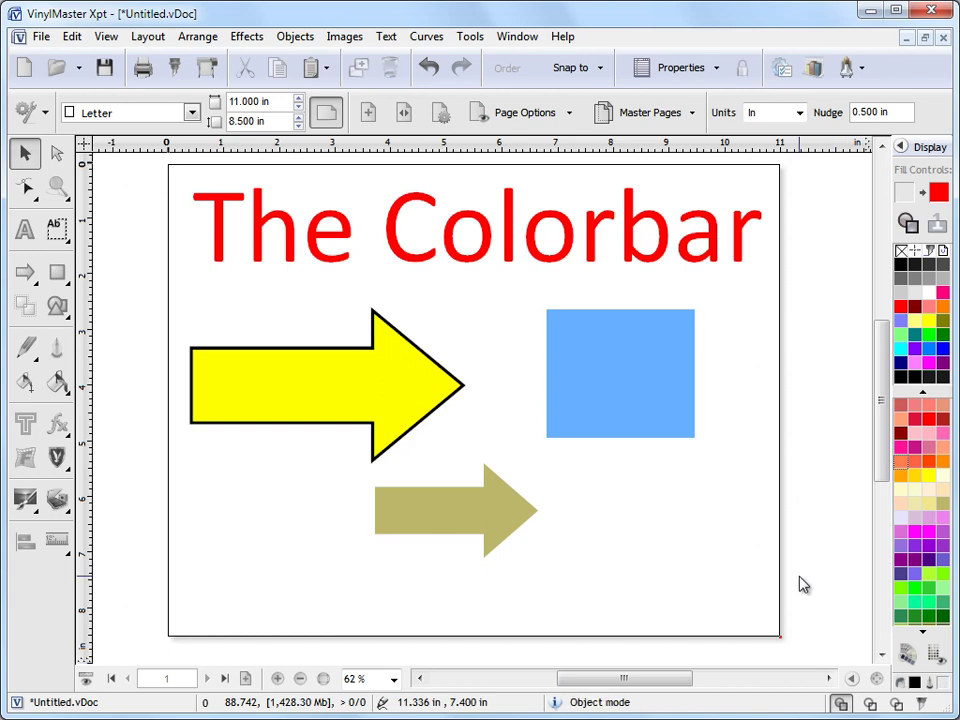
left_click_drag(711, 497, 760, 550)
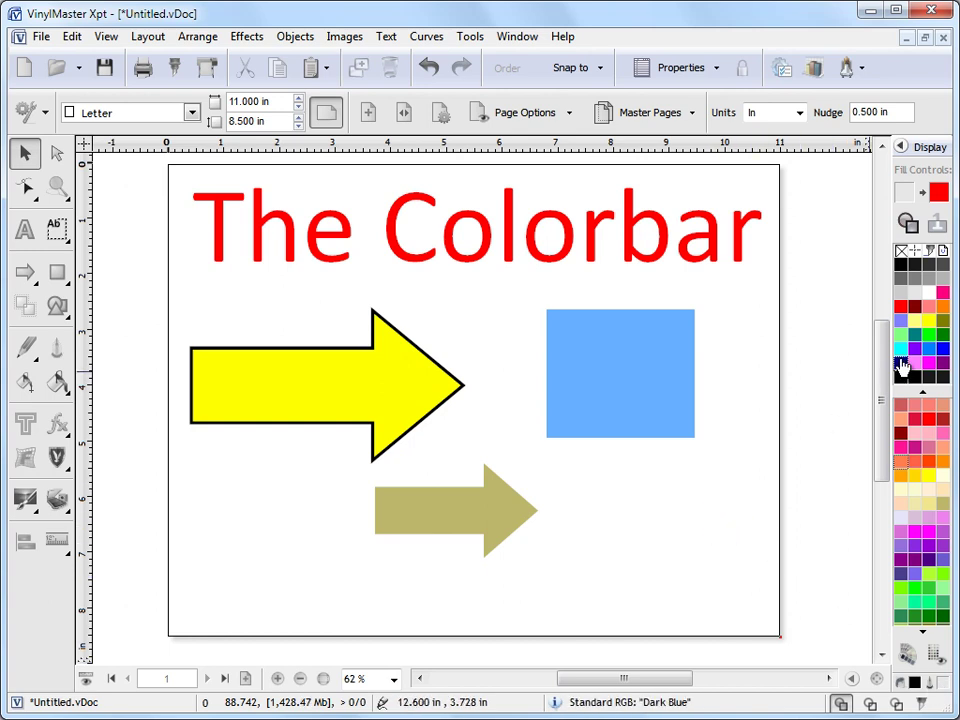
left_click(901, 306)
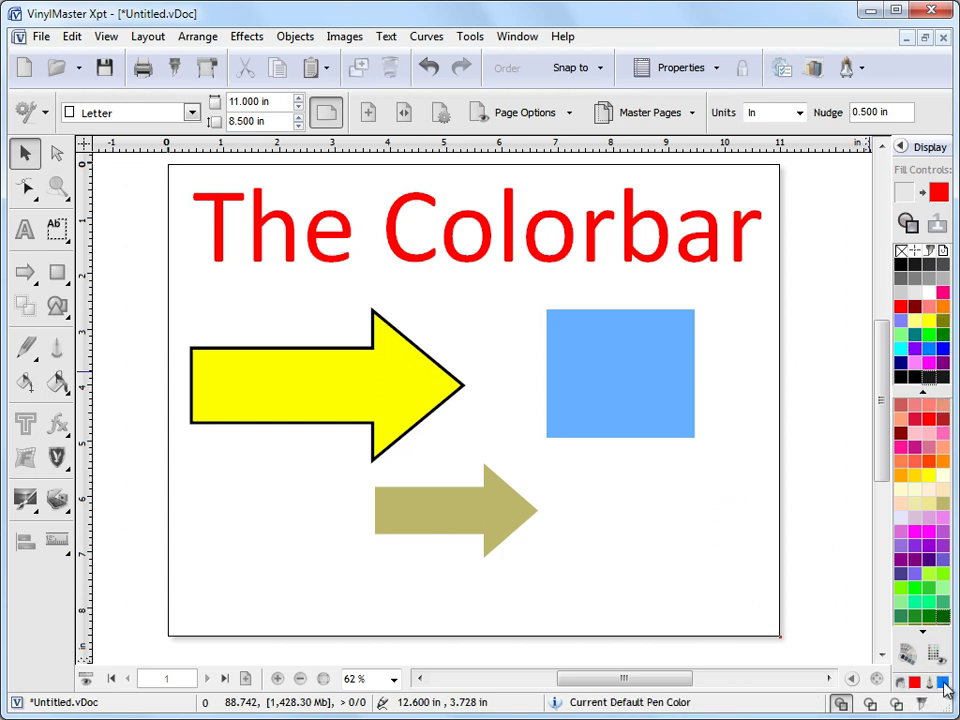
left_click_drag(665, 425, 322, 562)
- Draw a red arrow power shape on the right side of the page
left_click(611, 469)
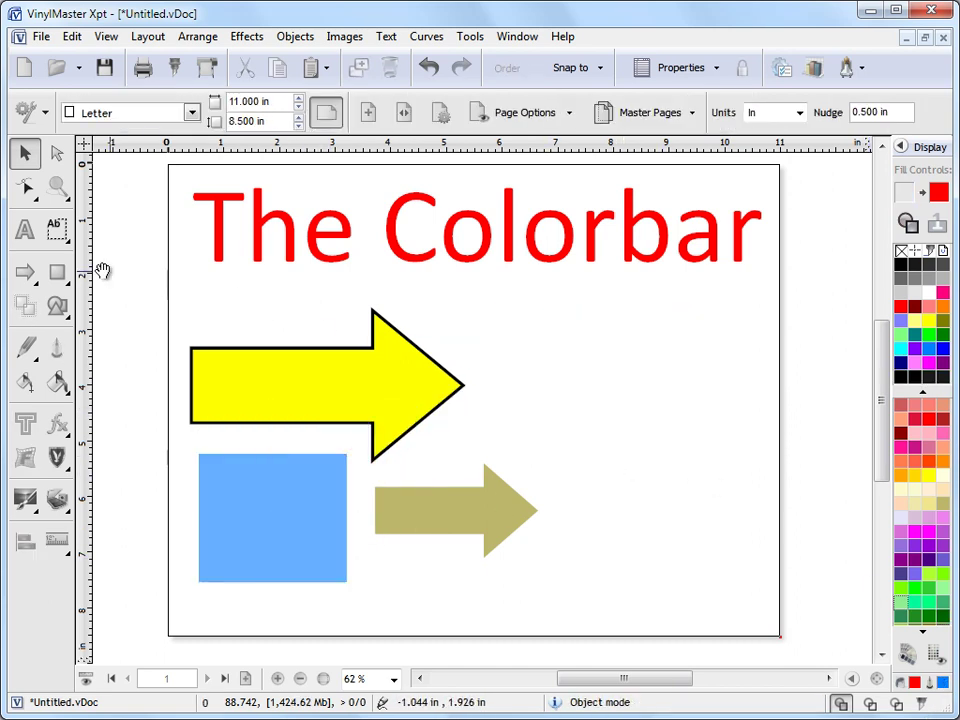
left_click(27, 275)
left_click(110, 281)
left_click_drag(548, 341, 735, 461)
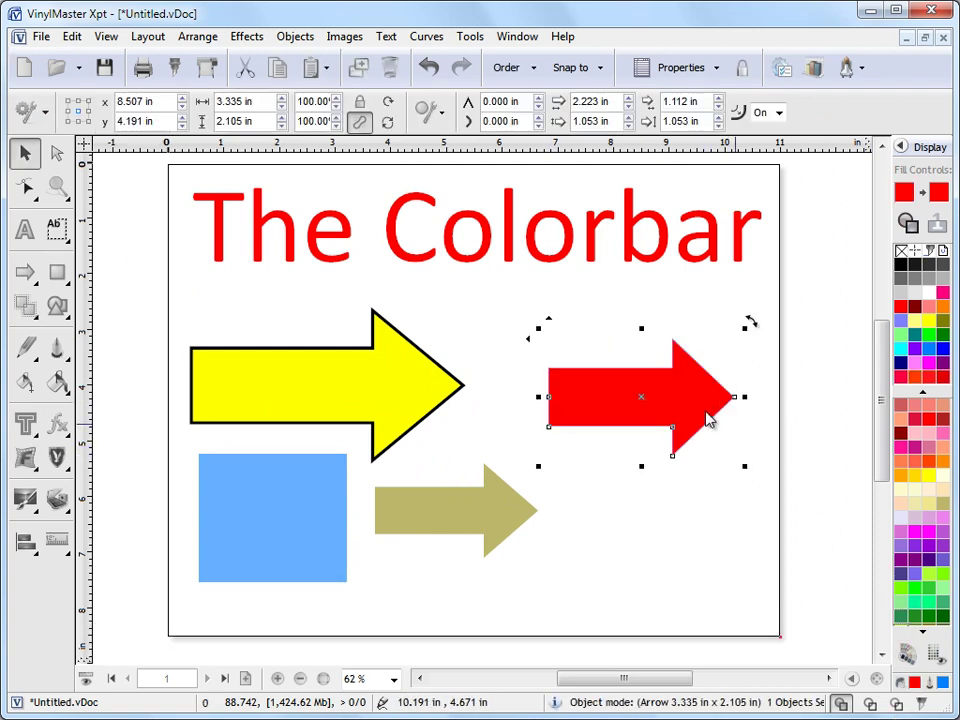
- Give the red arrow a thick blue outline and move it to x 7.984 in, y 3.804 in
left_click(57, 347)
left_click(128, 354)
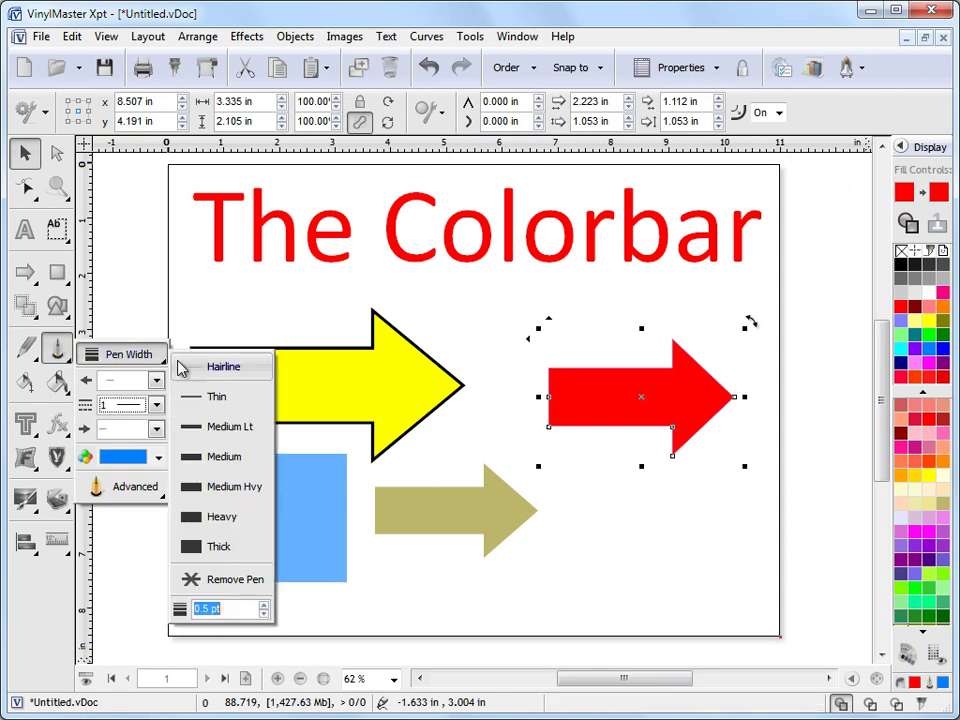
left_click(255, 547)
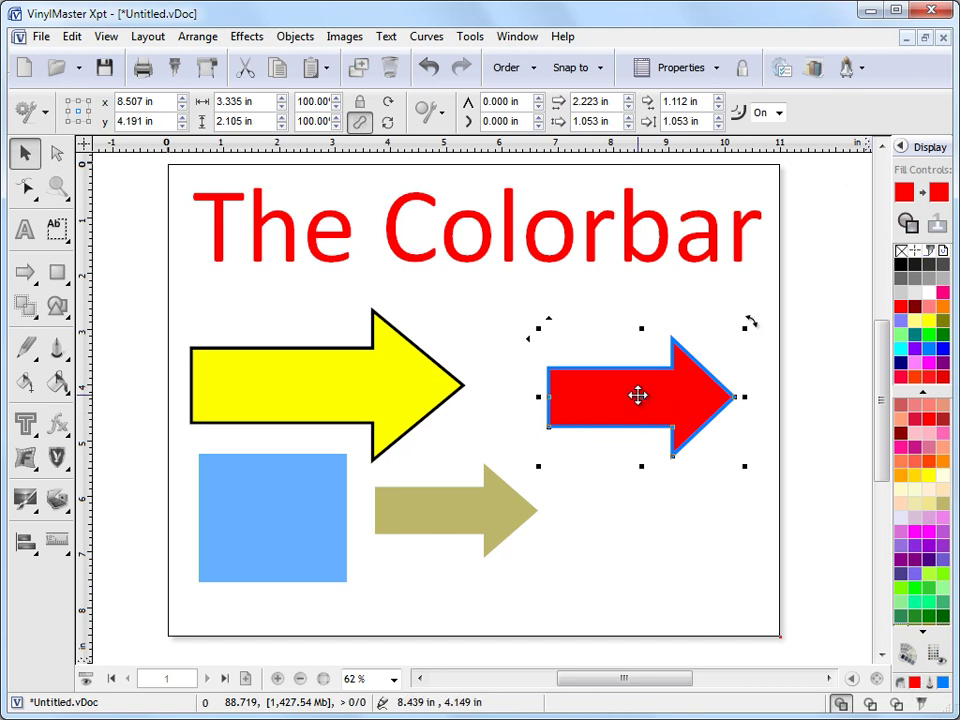
left_click_drag(637, 395, 608, 373)
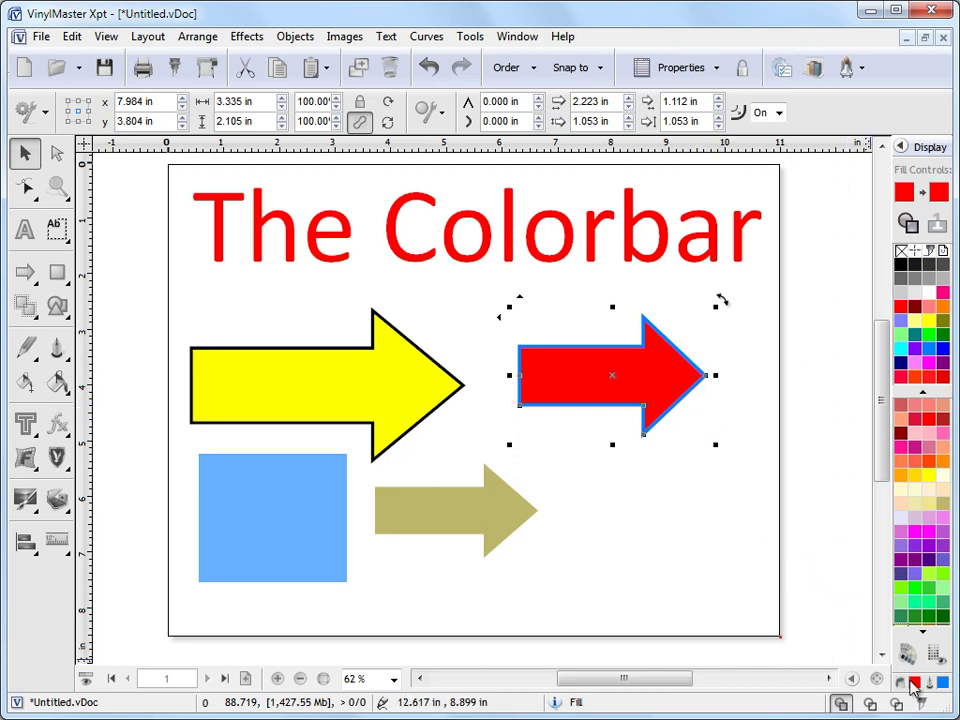
- Drag the red arrow up and left to x 7.563 in, y 3.534 in
left_click_drag(613, 372, 623, 365)
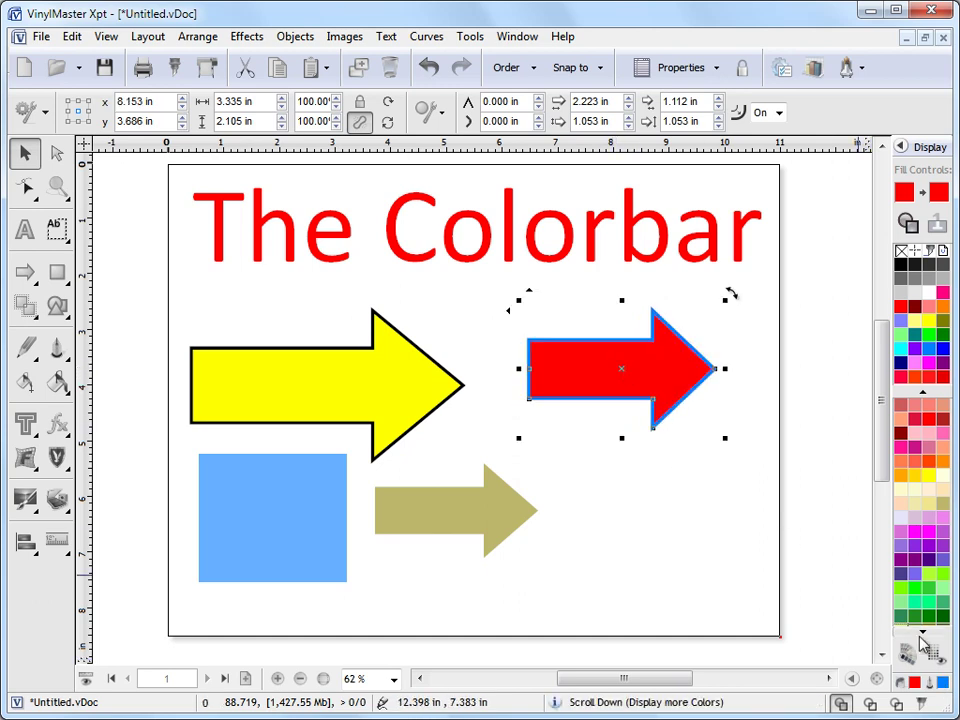
left_click(740, 531)
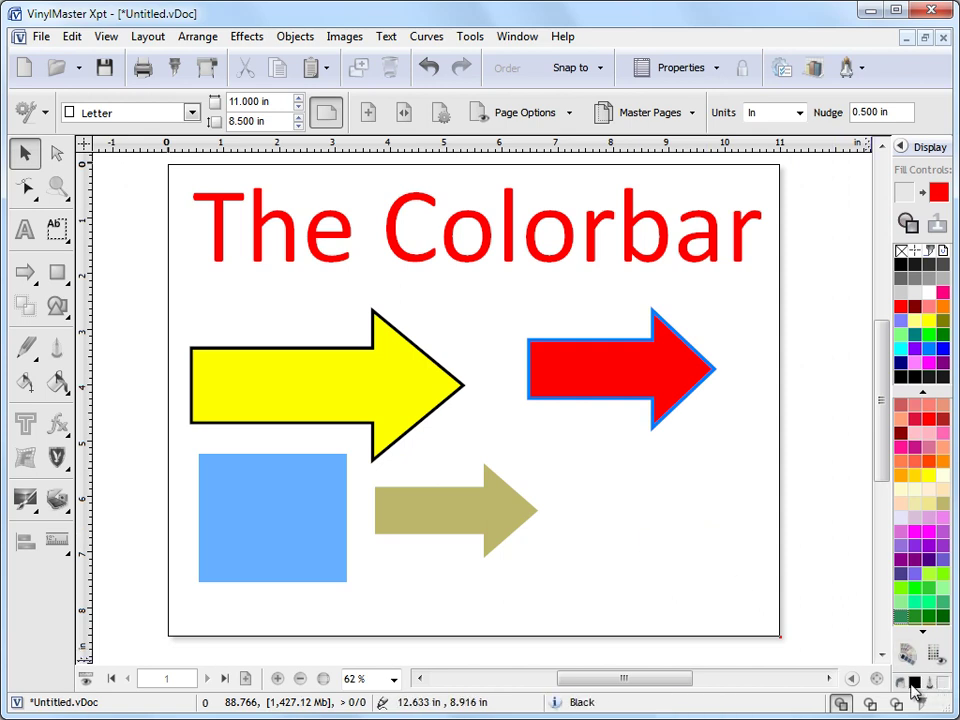
mouse_move(664, 385)
left_mouse_down()
mouse_move(594, 360)
mouse_move(612, 352)
mouse_move(658, 372)
left_mouse_up()
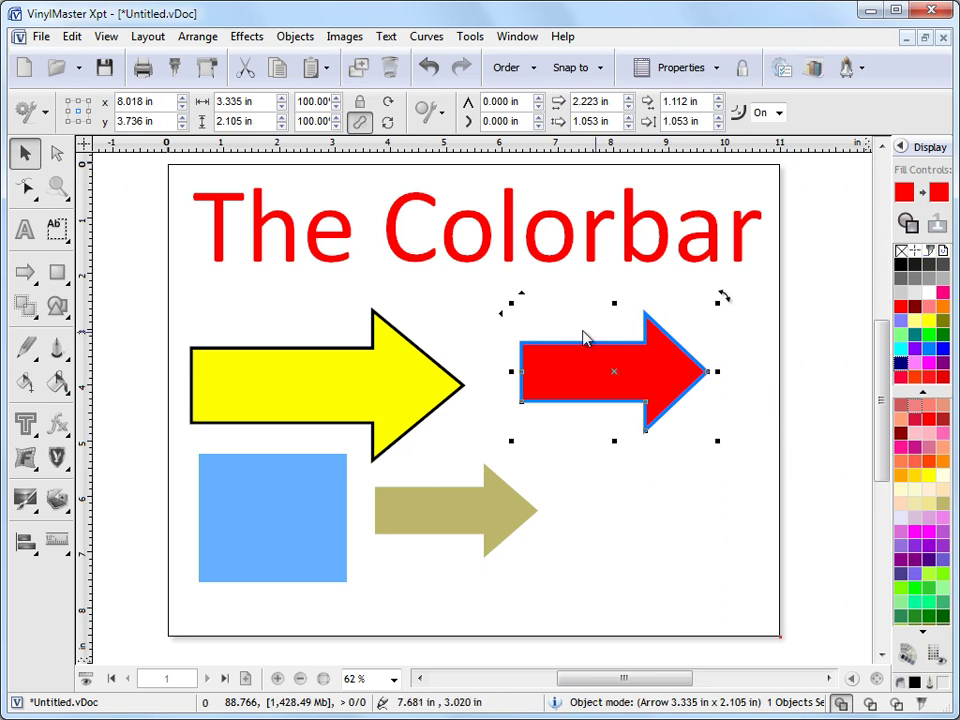
left_click(57, 381)
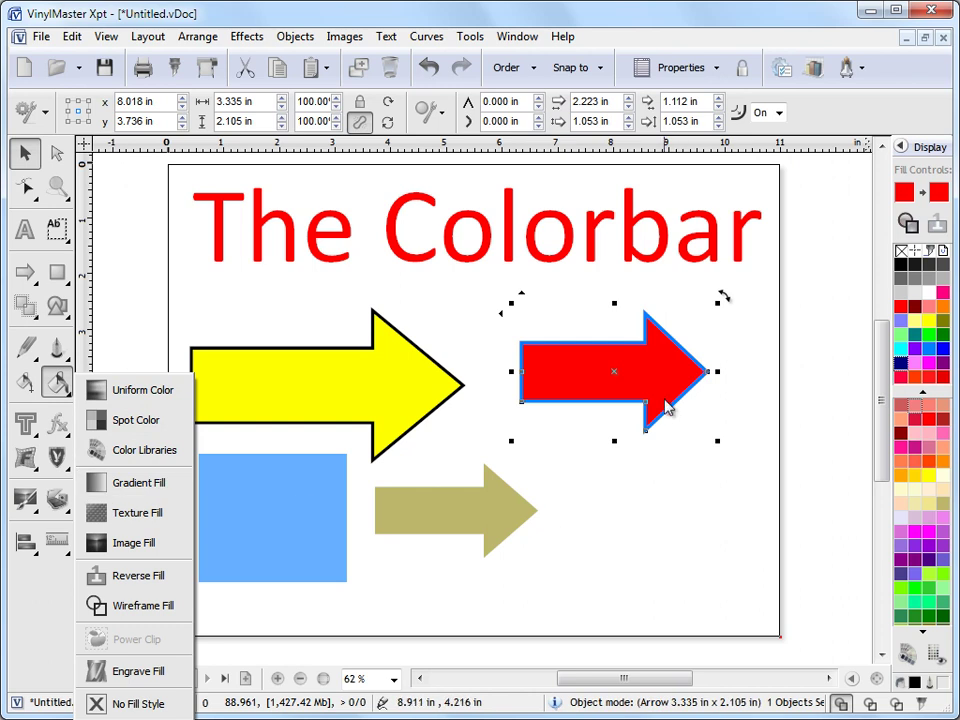
left_click_drag(666, 370, 641, 359)
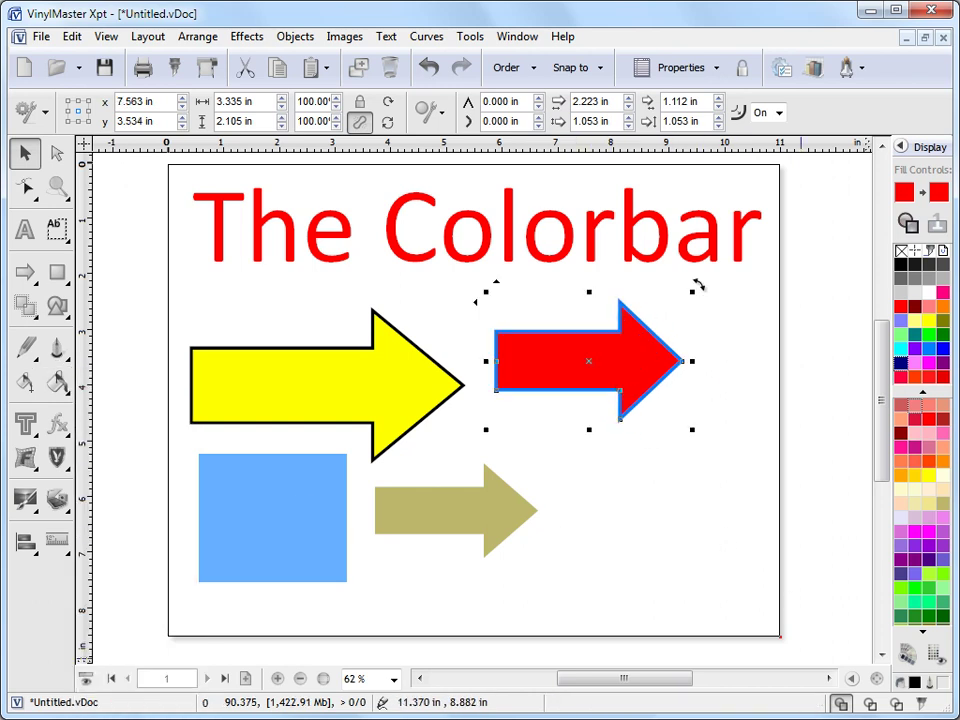